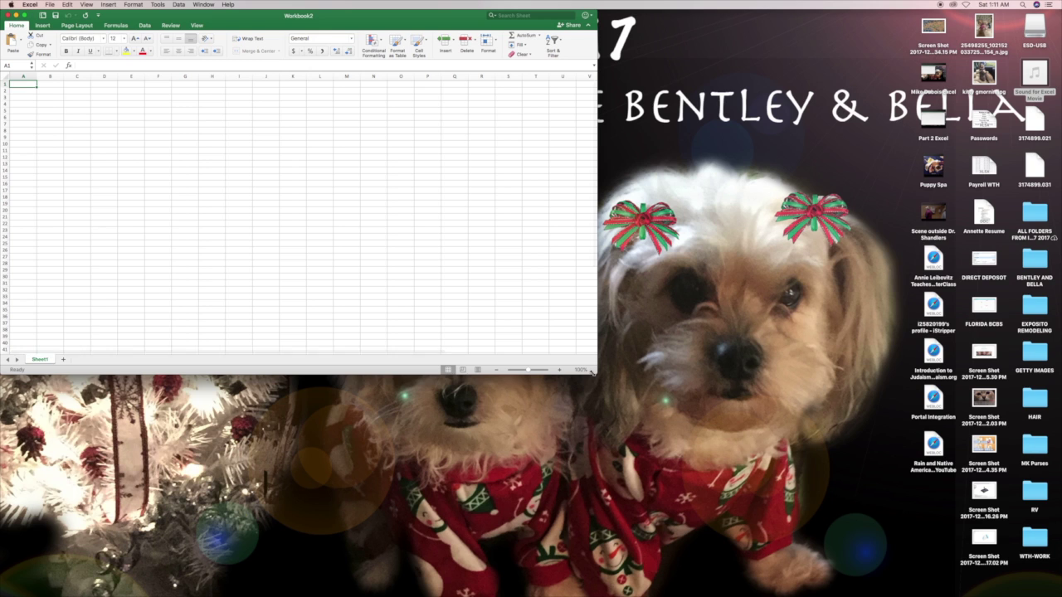
# - Enlarge the Workbook2 window and step down through cells A2 to A4
pyautogui.moveTo(596, 375); pyautogui.dragTo(1055, 575)
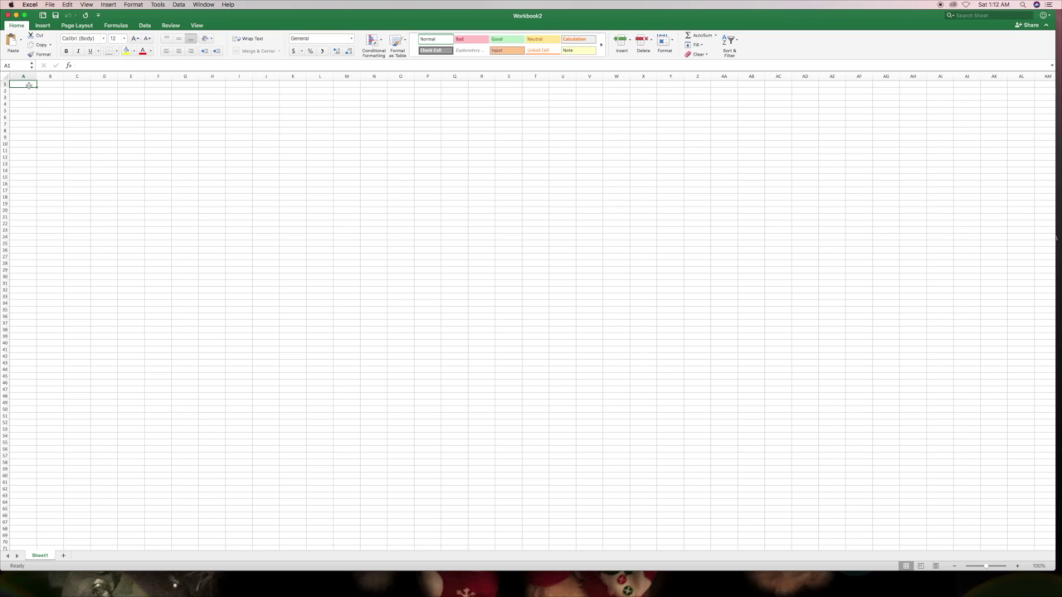
pyautogui.click(25, 92)
pyautogui.click(24, 98)
pyautogui.click(23, 104)
# - Select columns A, B and C, then the whole sheet, and return to A1
pyautogui.click(23, 76)
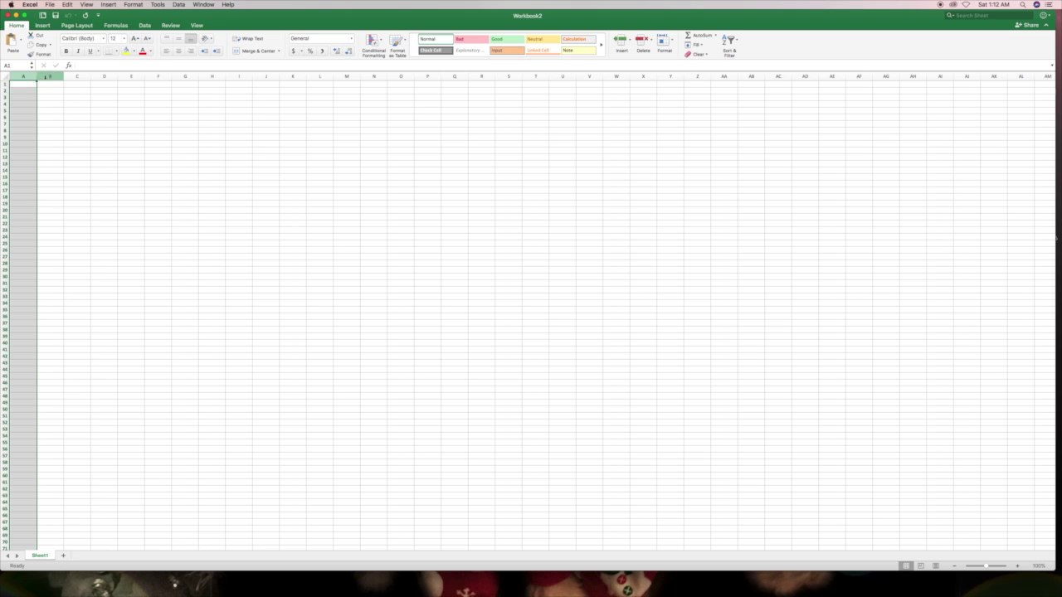
pyautogui.click(49, 76)
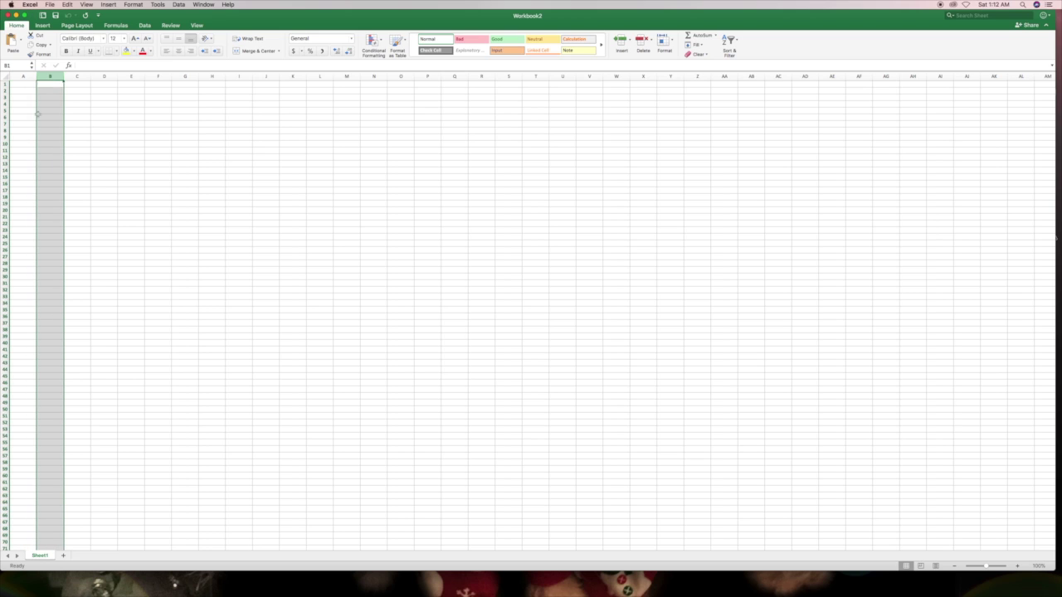
pyautogui.click(77, 76)
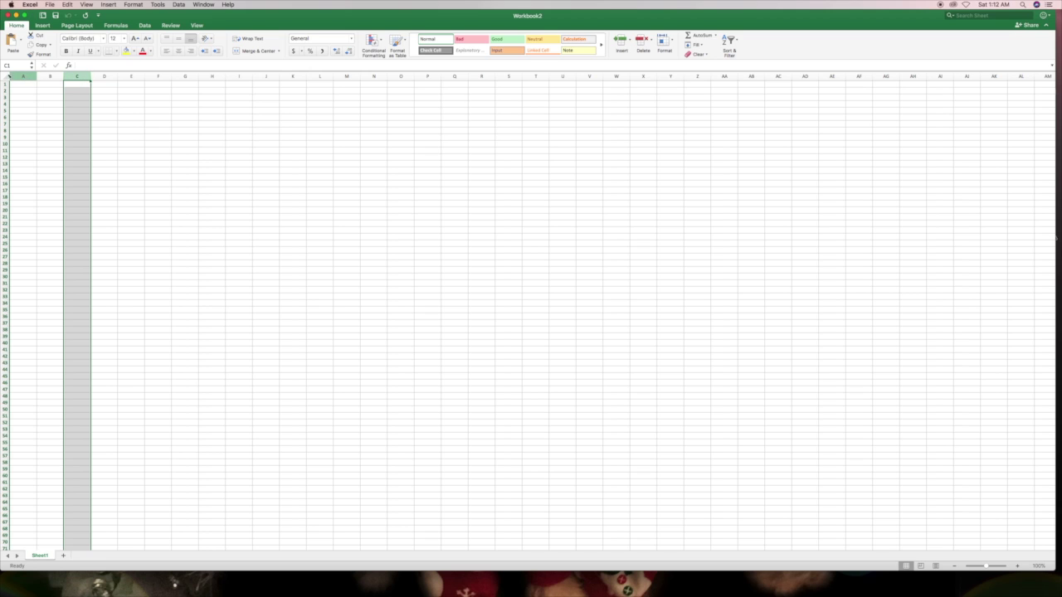
pyautogui.click(6, 76)
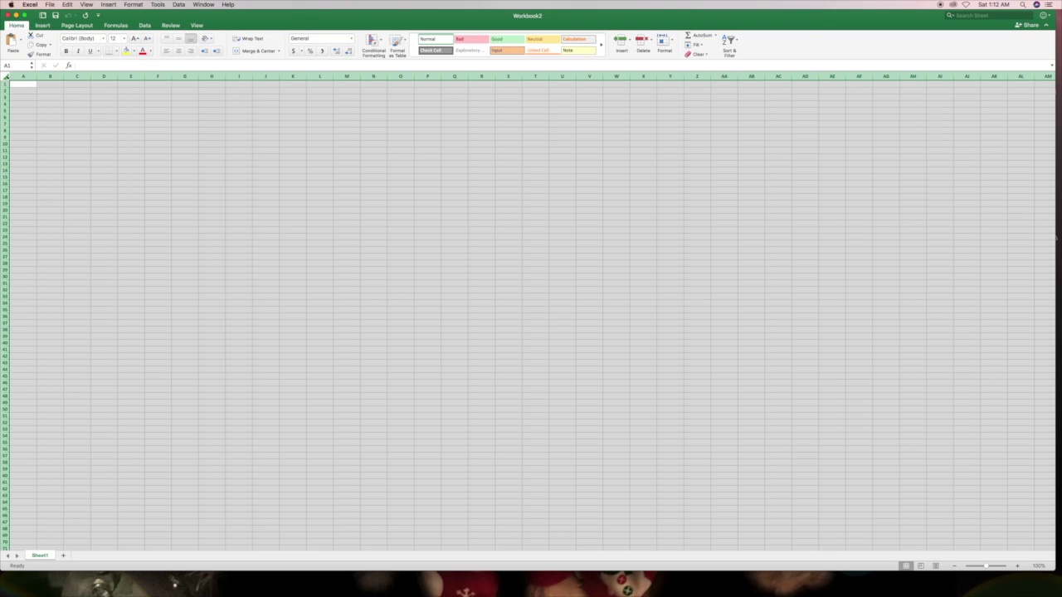
pyautogui.click(20, 86)
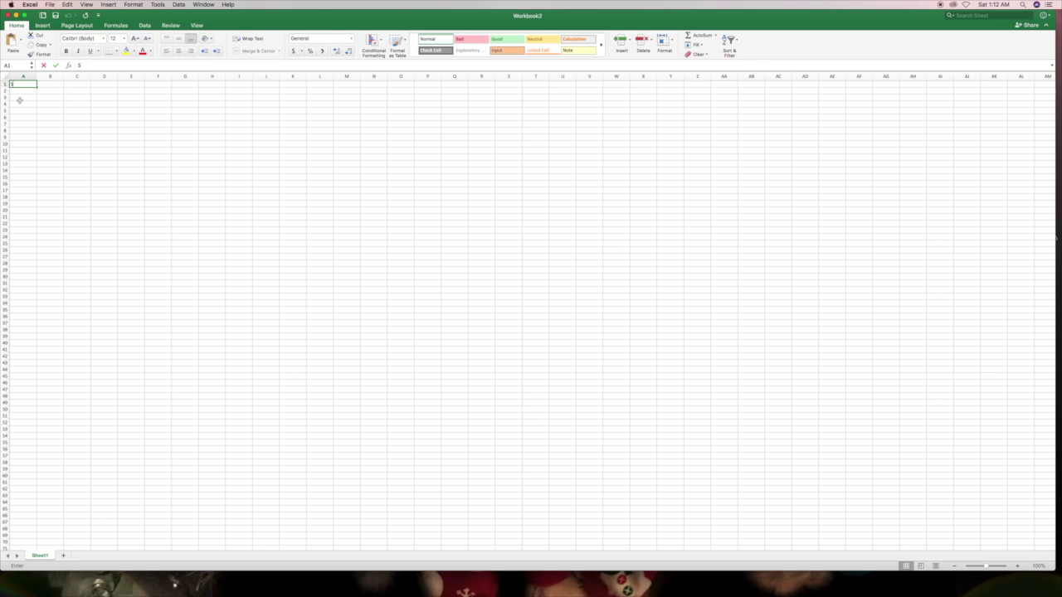
# - Enter headers Website or App, User Name, Password, Pin (if any) and Security Question in A1–E1
pyautogui.press('BackSpace')
pyautogui.write('Website or App')
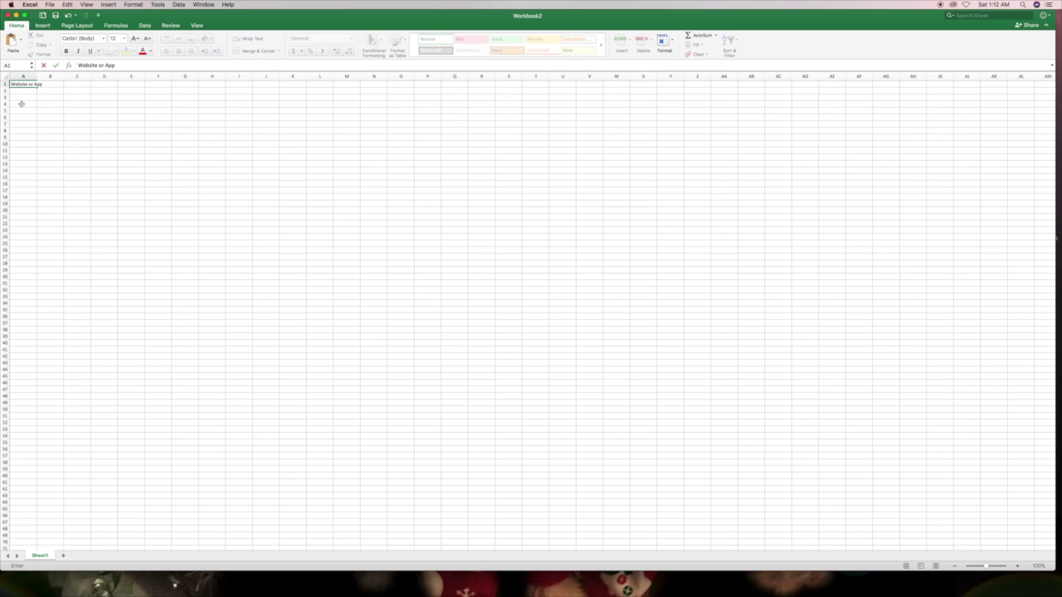
pyautogui.press('Tab')
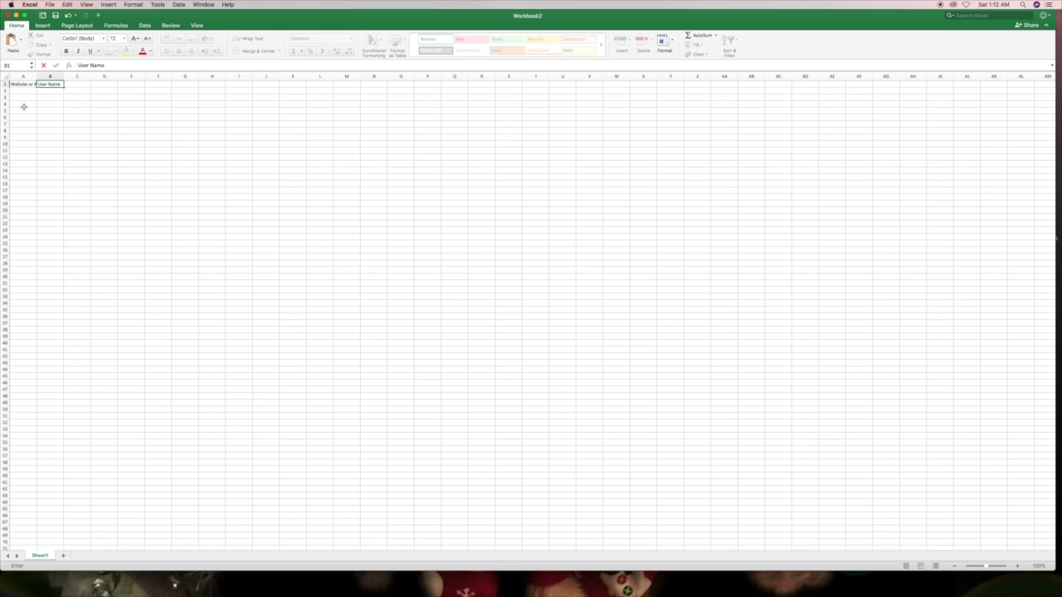
pyautogui.press('Tab')
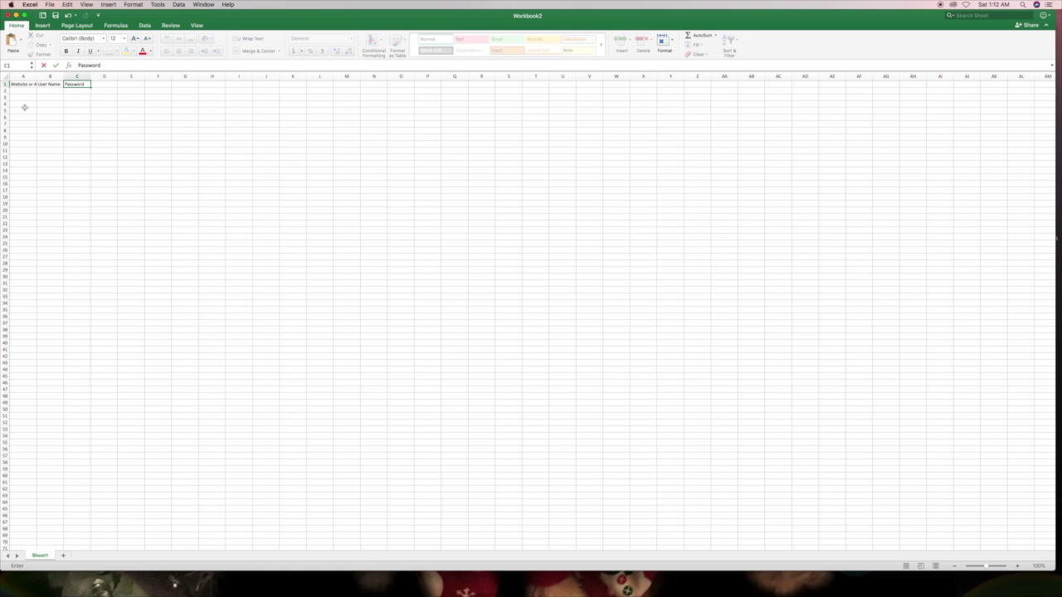
pyautogui.press('Tab')
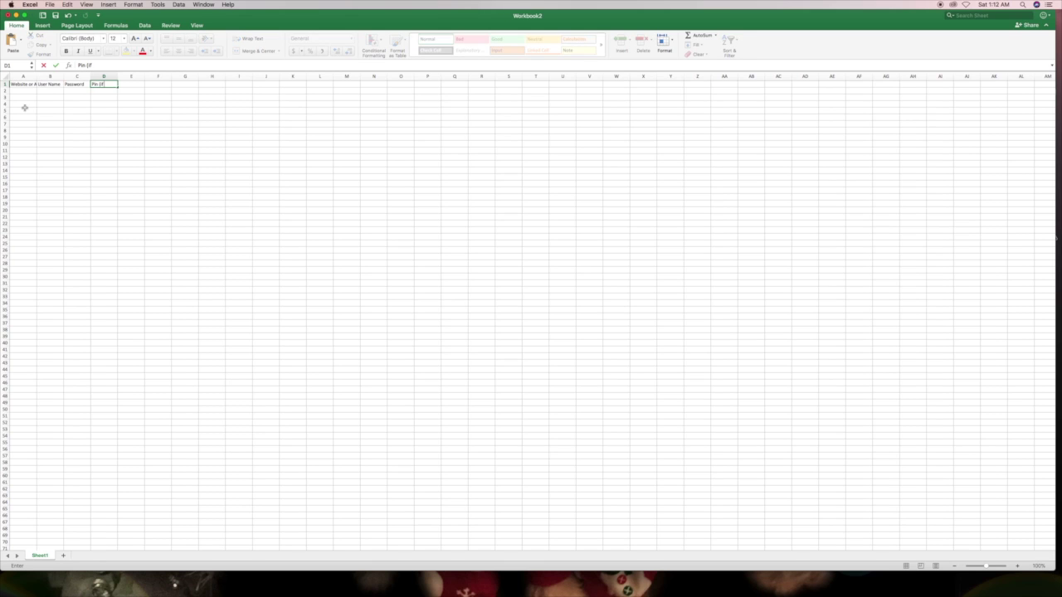
pyautogui.press('Tab')
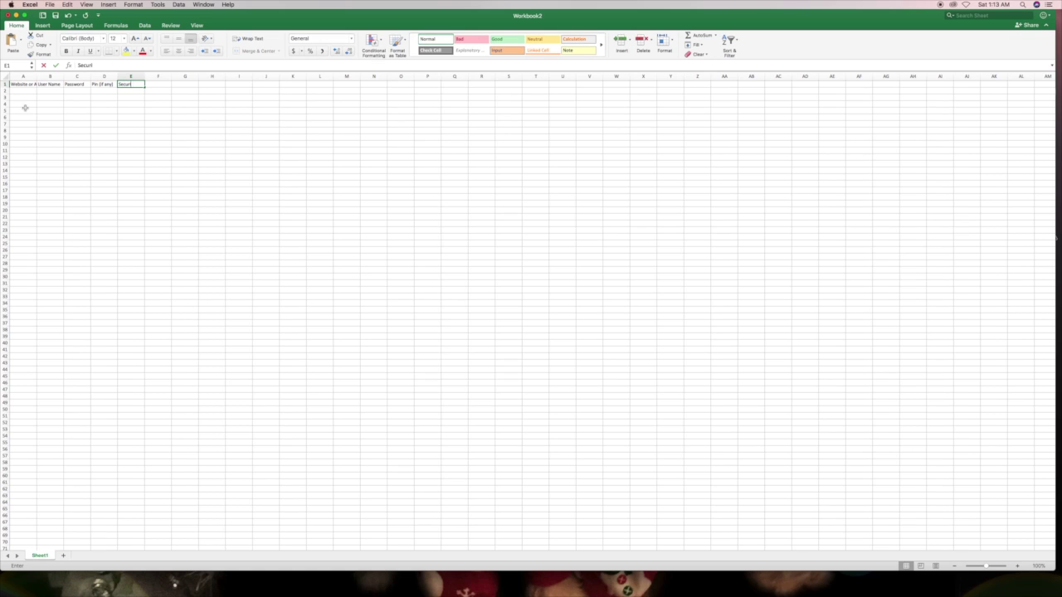
pyautogui.write('Security Question 1')
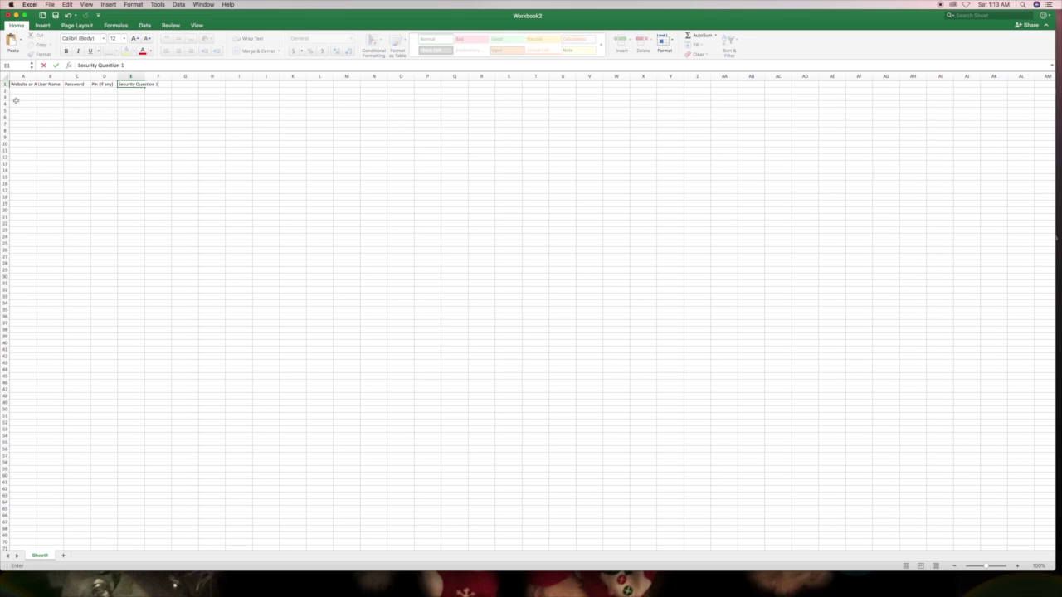
pyautogui.moveTo(119, 64); pyautogui.dragTo(78, 65)
# - Copy 'Security Question' from E1 and paste it into F1 as Security Question 2
pyautogui.rightClick(86, 67)
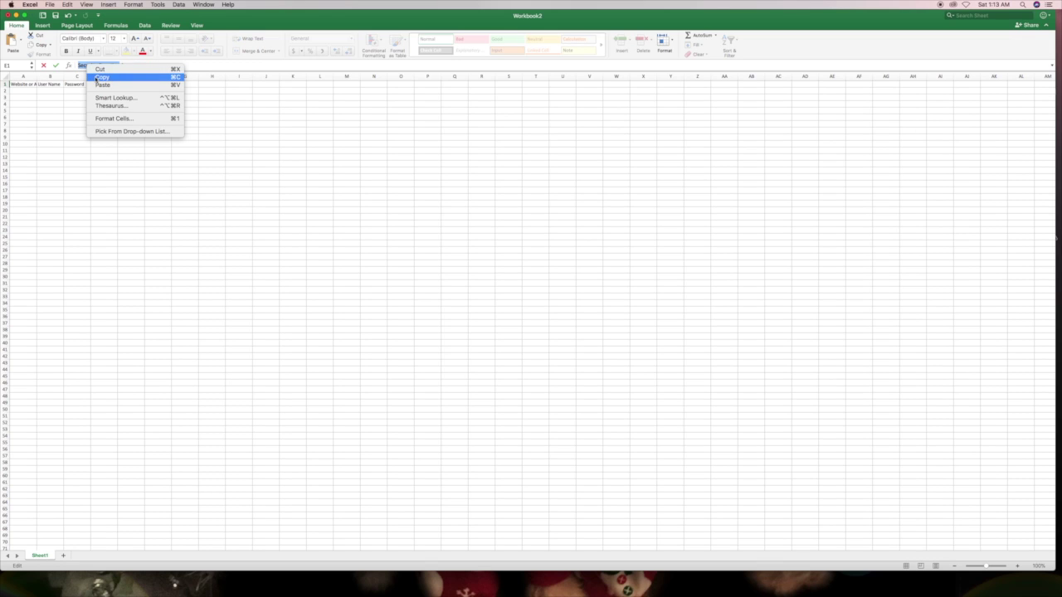
pyautogui.click(102, 77)
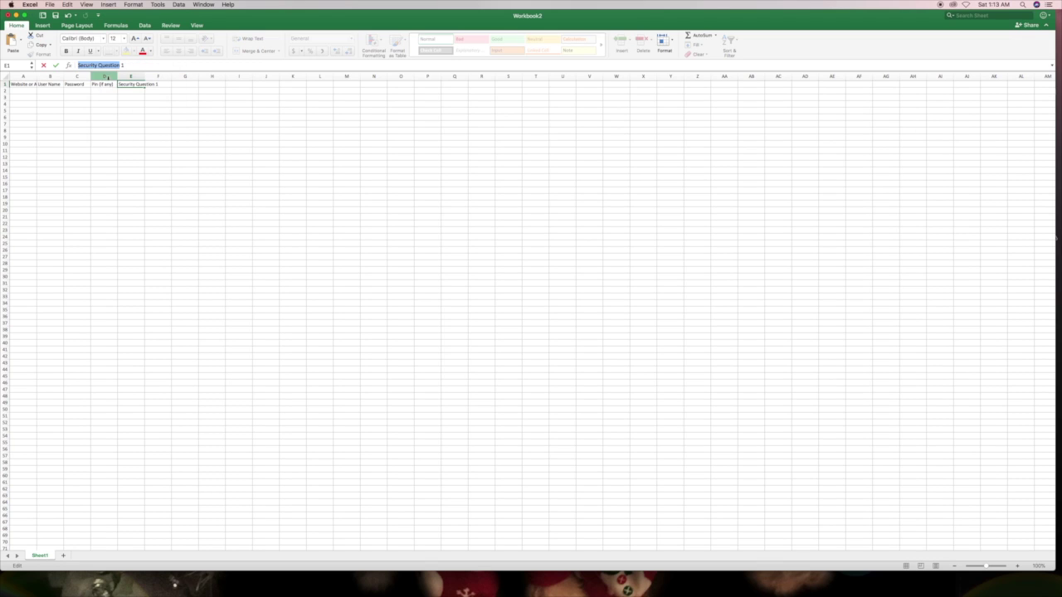
pyautogui.press('Tab')
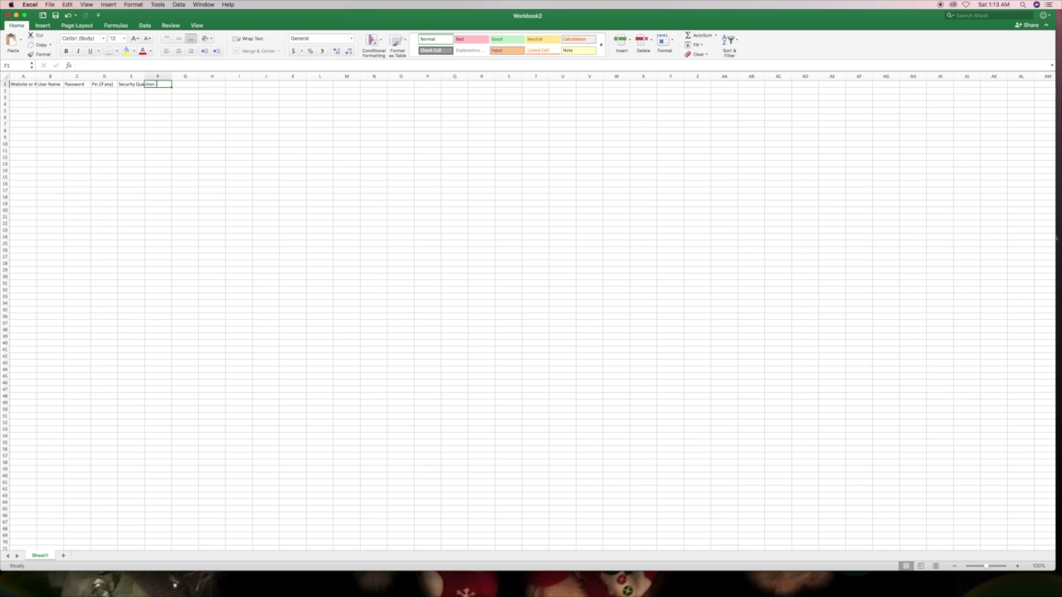
pyautogui.rightClick(163, 84)
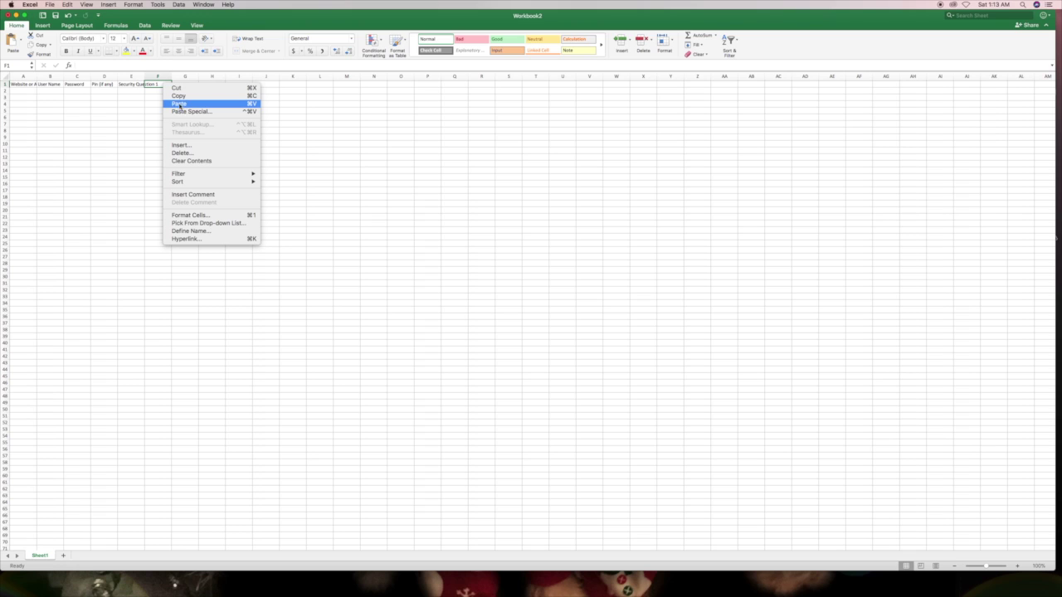
pyautogui.click(181, 103)
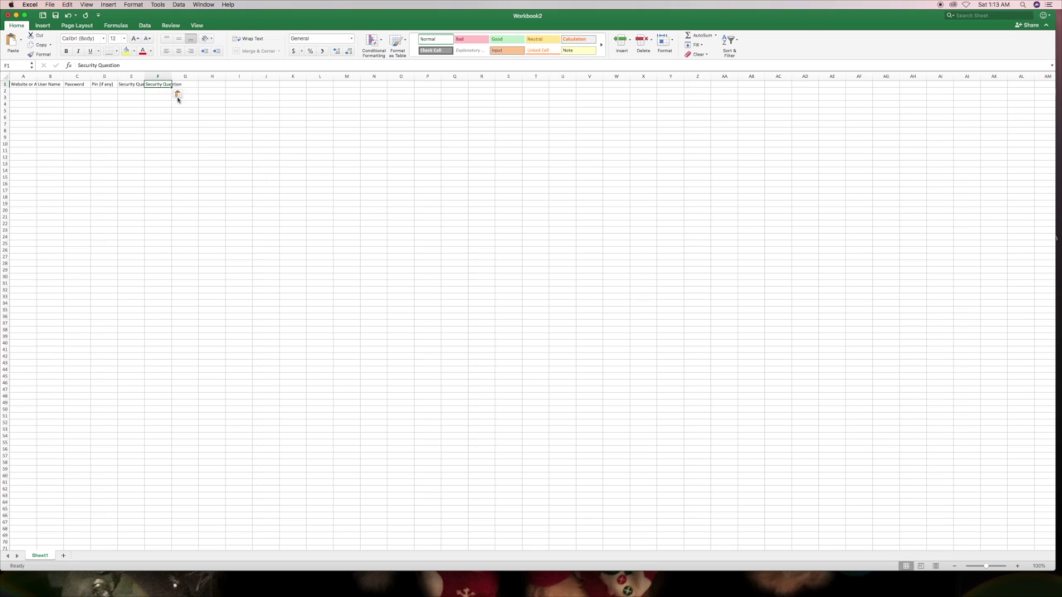
pyautogui.click(128, 65)
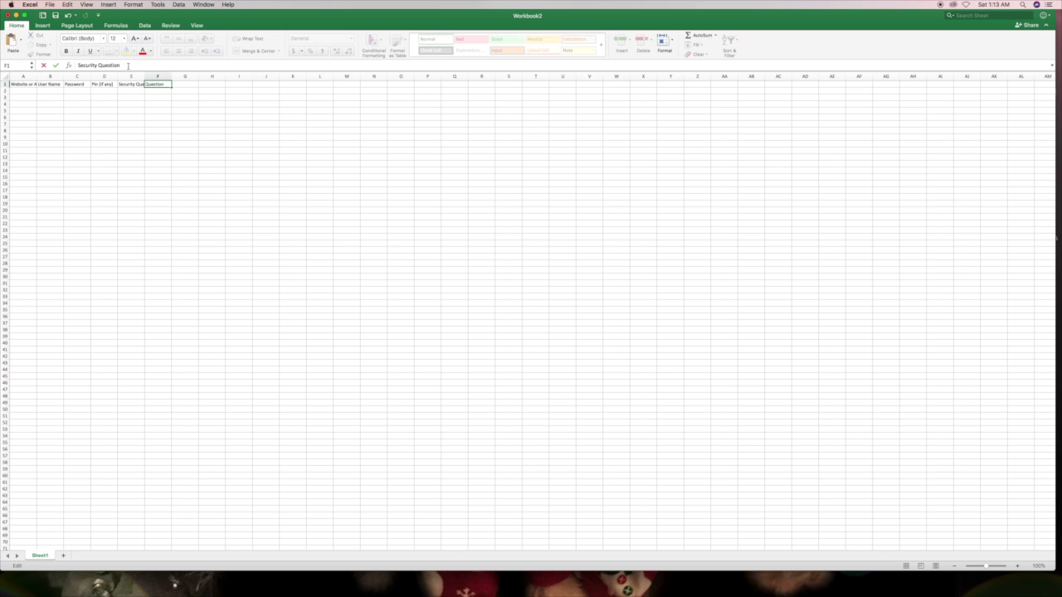
pyautogui.write('2')
pyautogui.click(181, 84)
# - Paste 'Security Question' into G1 and complete it as Security Question 3
pyautogui.rightClick(188, 84)
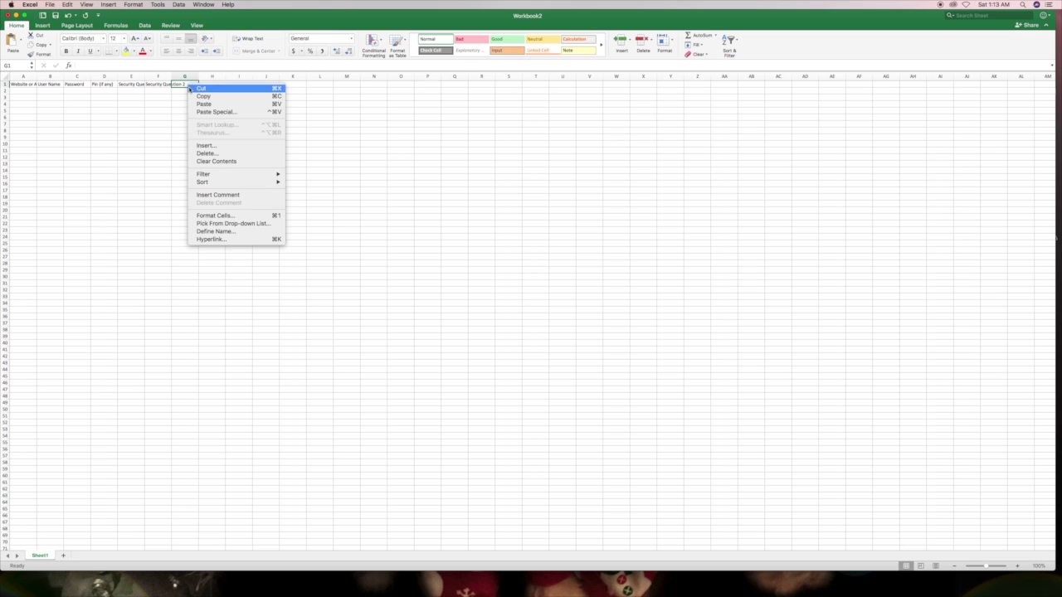
pyautogui.click(196, 105)
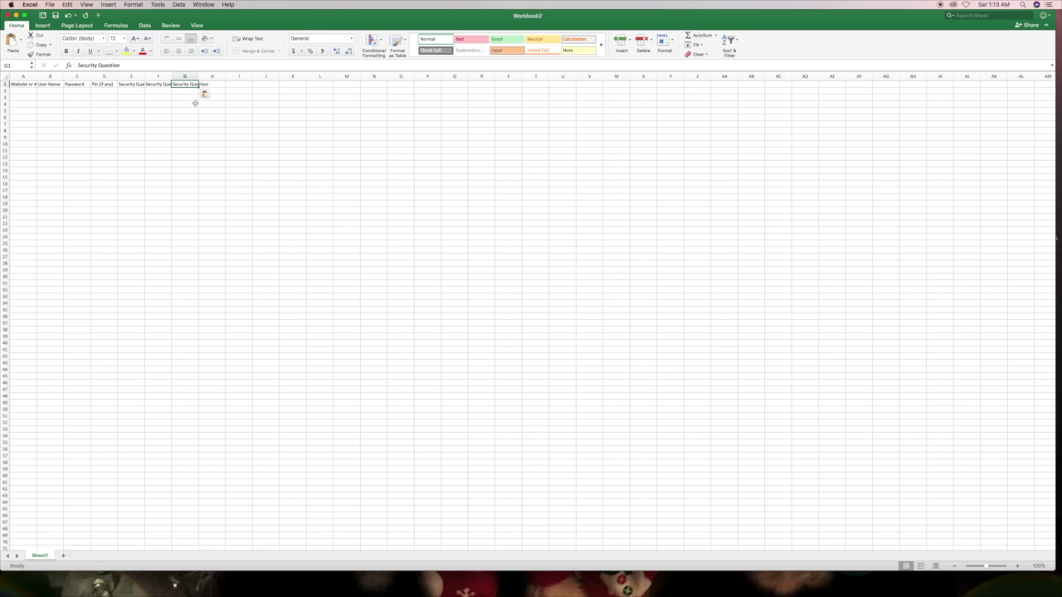
pyautogui.click(141, 64)
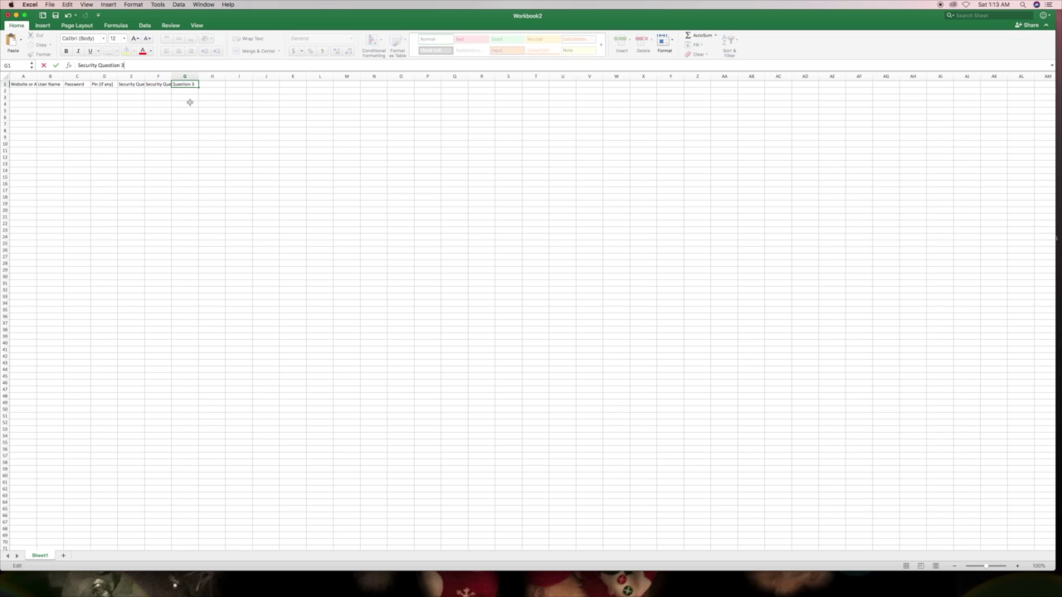
pyautogui.click(211, 85)
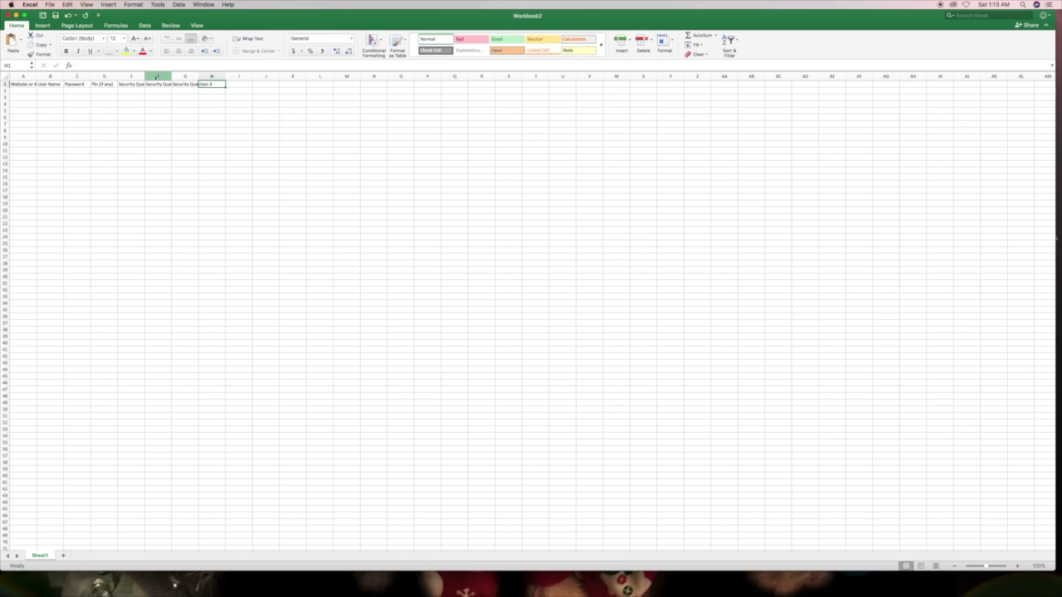
pyautogui.click(151, 76)
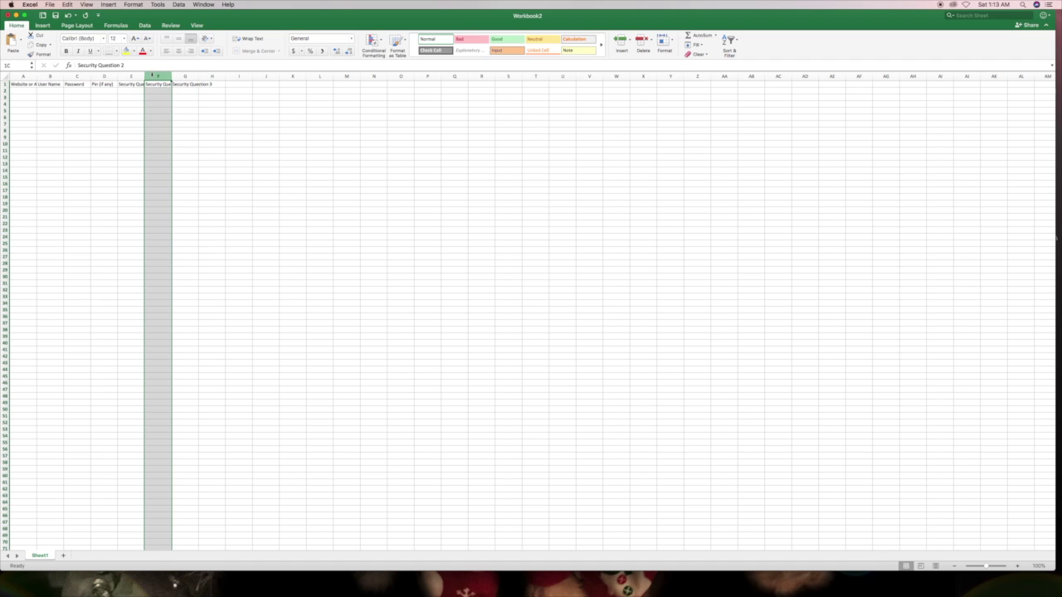
# - Insert blank columns before F and H, then select the entire worksheet
pyautogui.rightClick(154, 78)
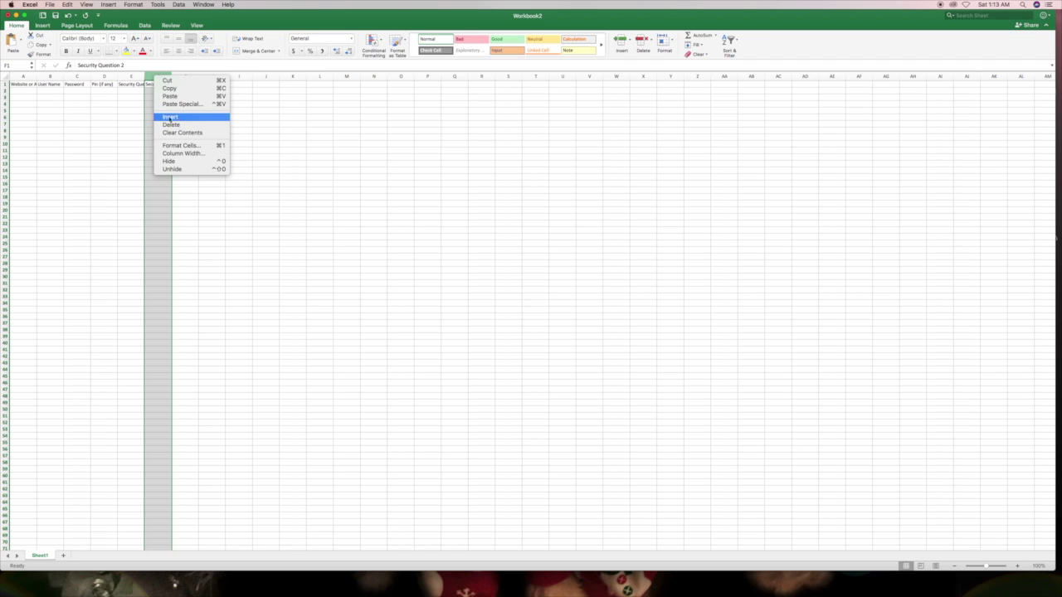
pyautogui.click(168, 119)
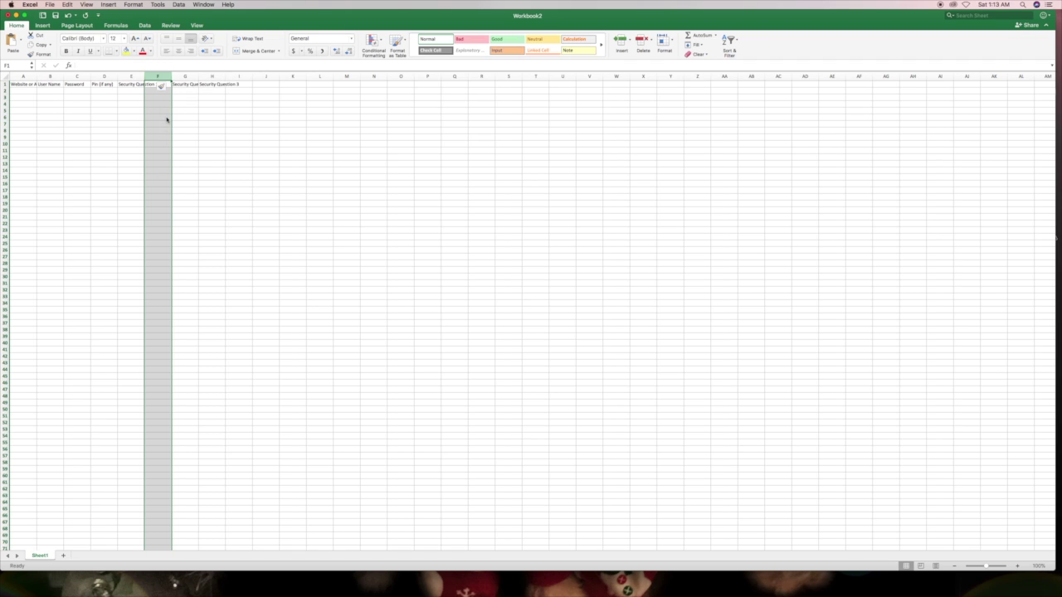
pyautogui.click(210, 76)
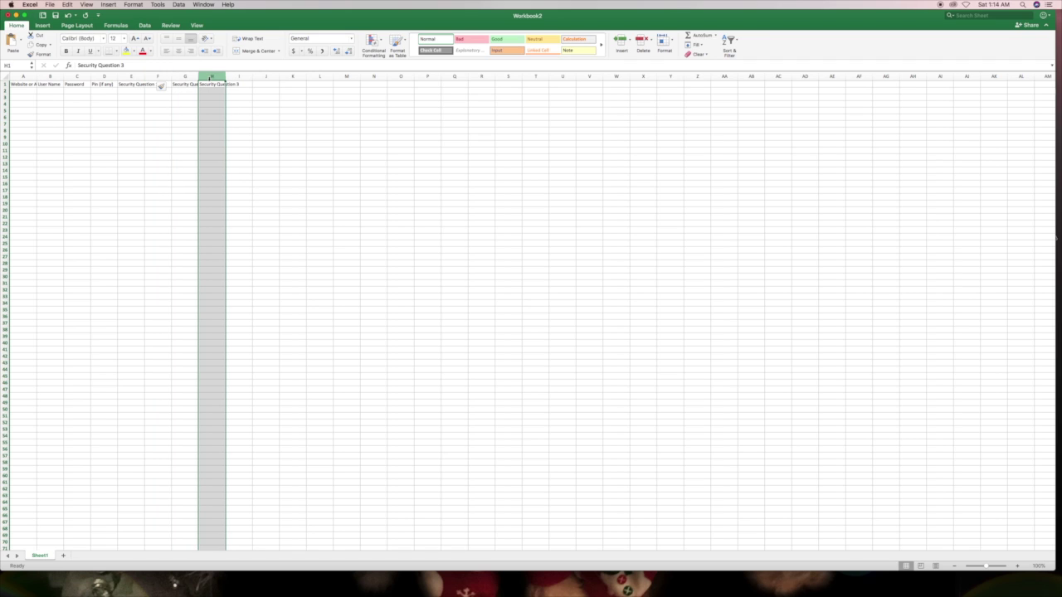
pyautogui.rightClick(209, 79)
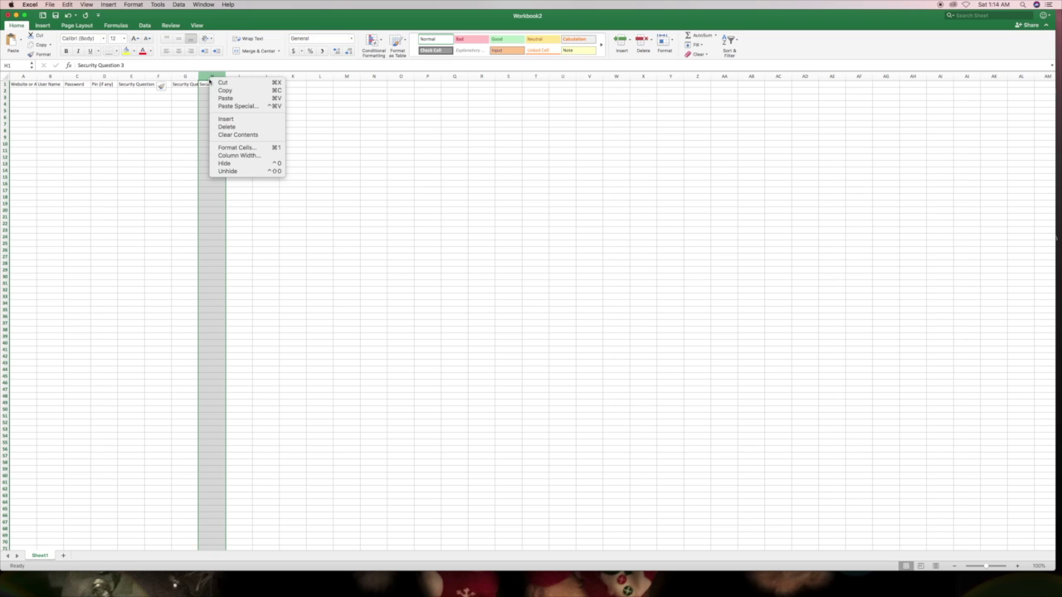
pyautogui.click(222, 121)
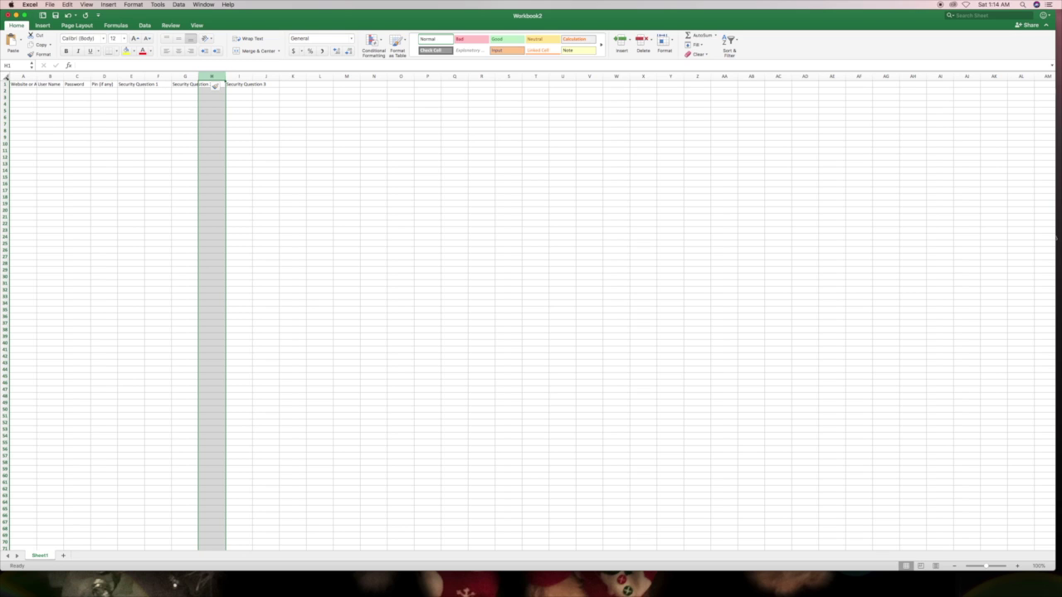
pyautogui.click(5, 76)
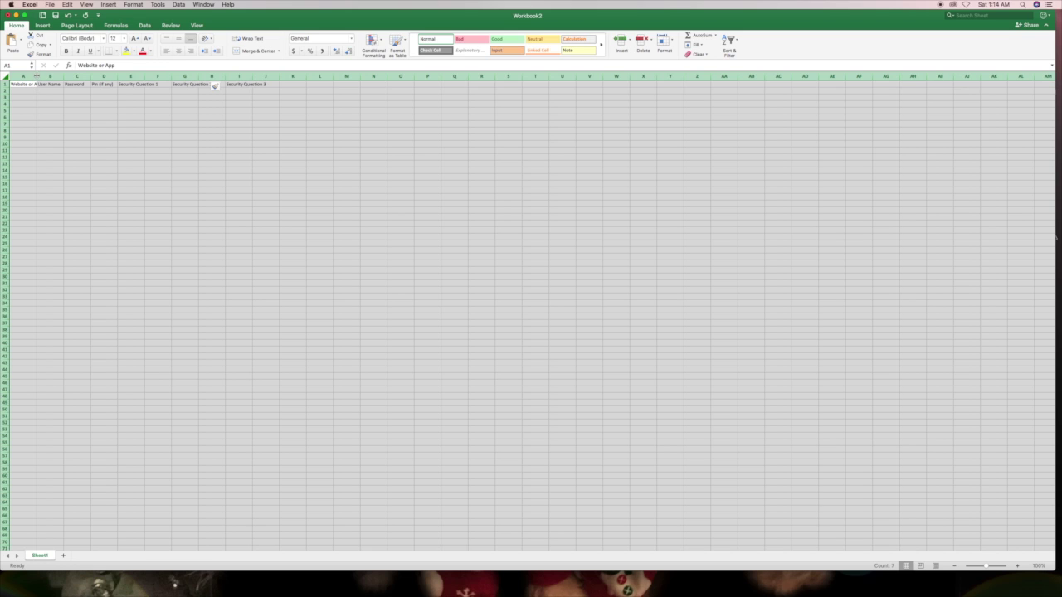
# - Widen all columns and add Answer headers in F1, H1 and J1
pyautogui.doubleClick(37, 76)
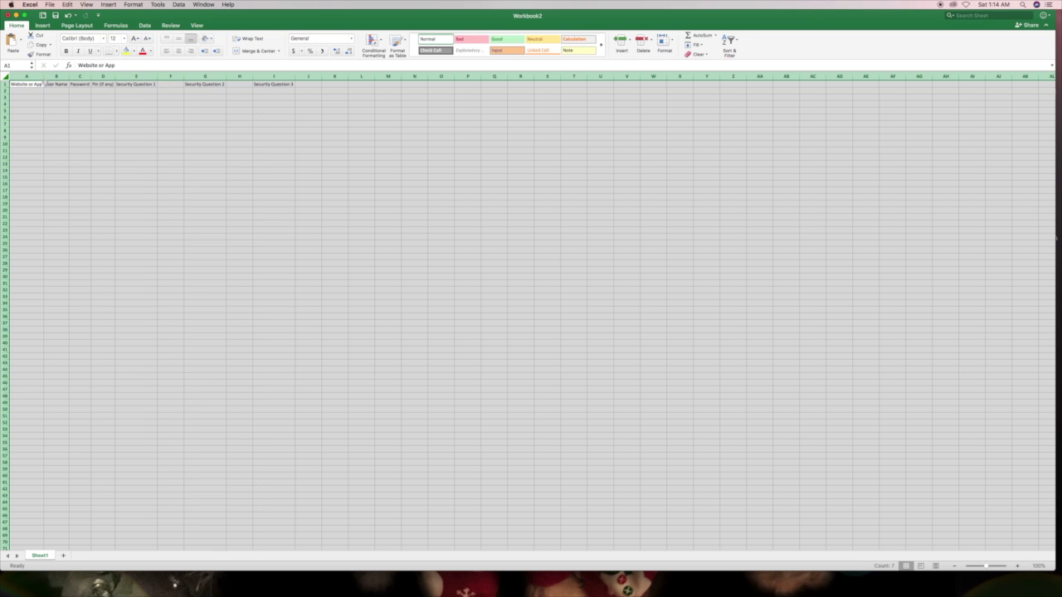
pyautogui.moveTo(44, 76); pyautogui.dragTo(48, 76)
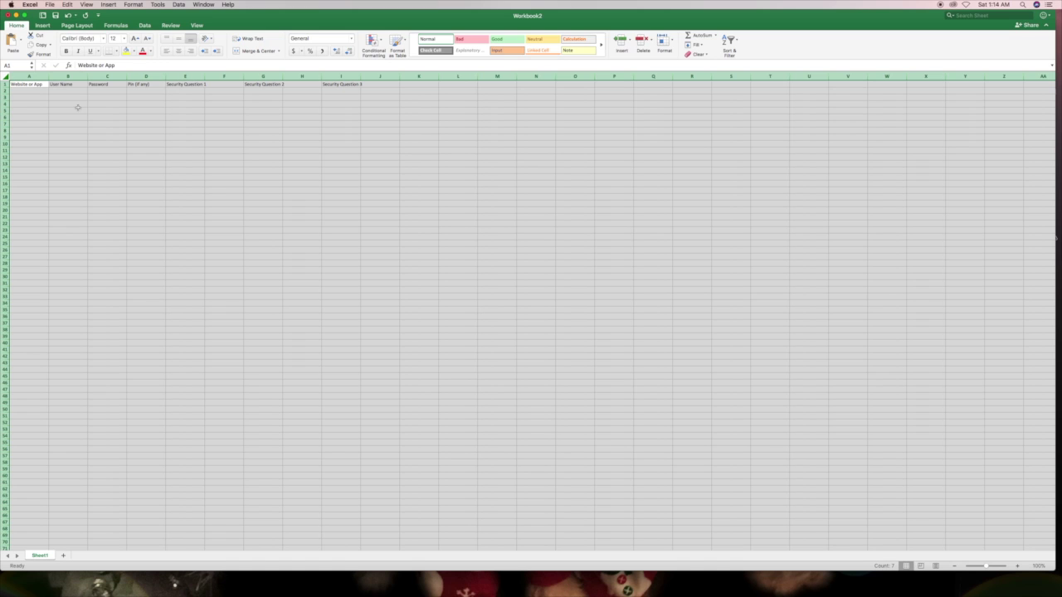
pyautogui.click(231, 84)
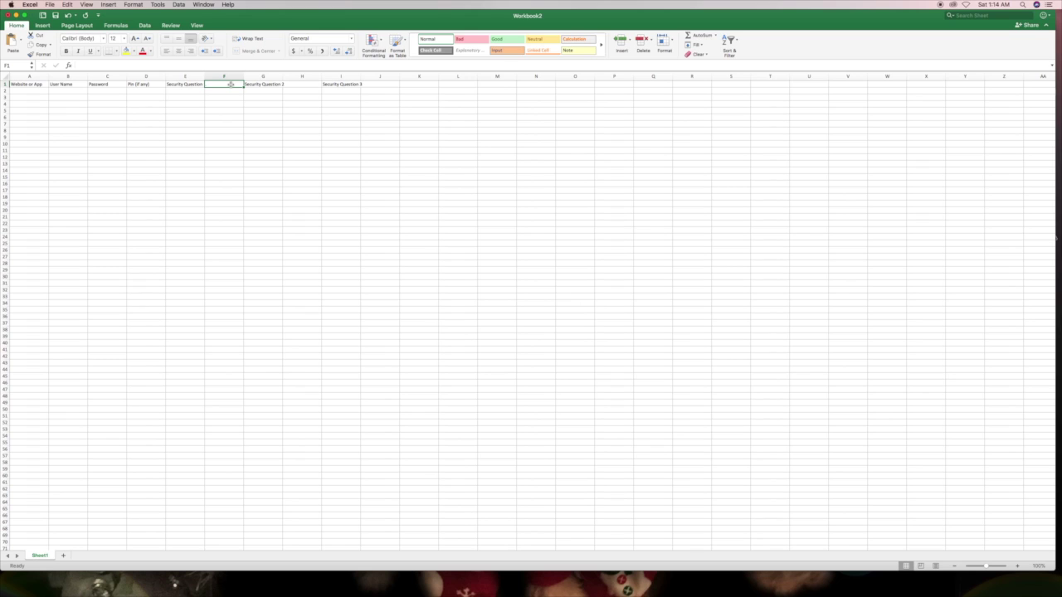
pyautogui.write('B=')
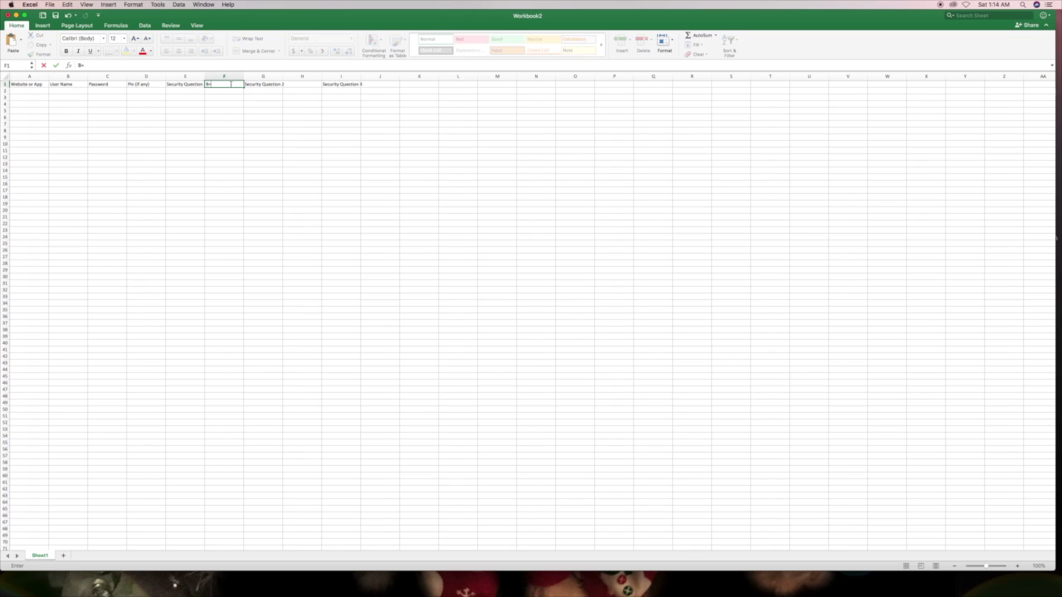
pyautogui.press('BackSpace')
pyautogui.write('Answer')
pyautogui.press('Tab')
pyautogui.press('Tab')
pyautogui.write('Answer')
pyautogui.press('Tab')
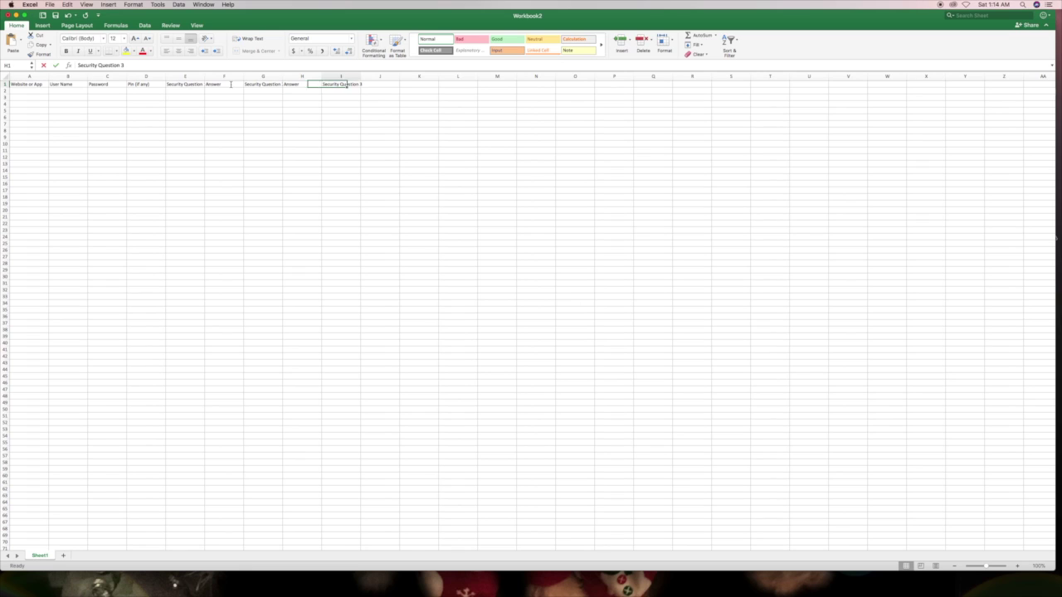
pyautogui.press('Tab')
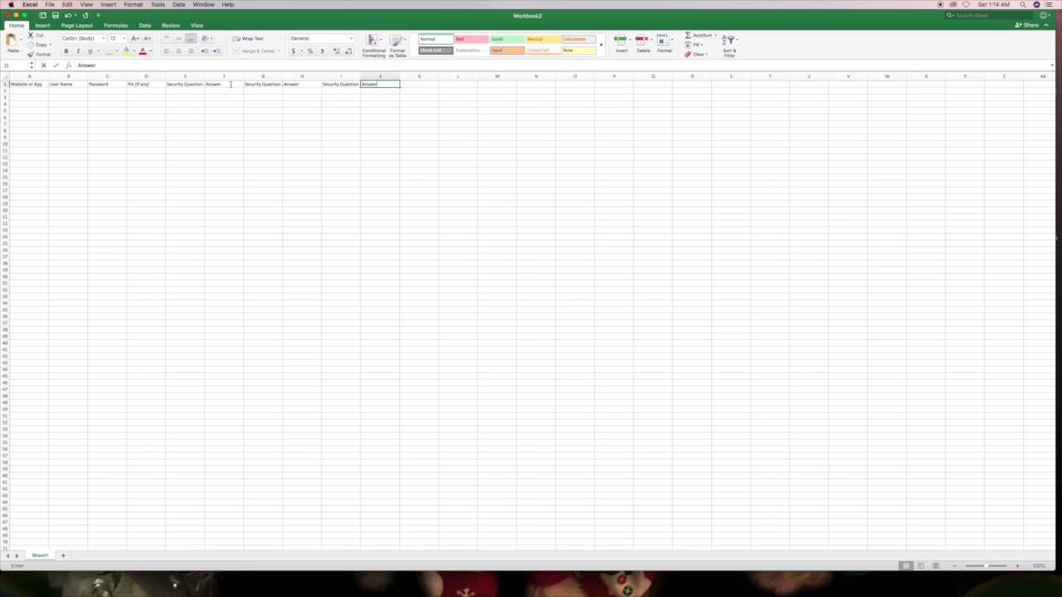
pyautogui.write('Answer')
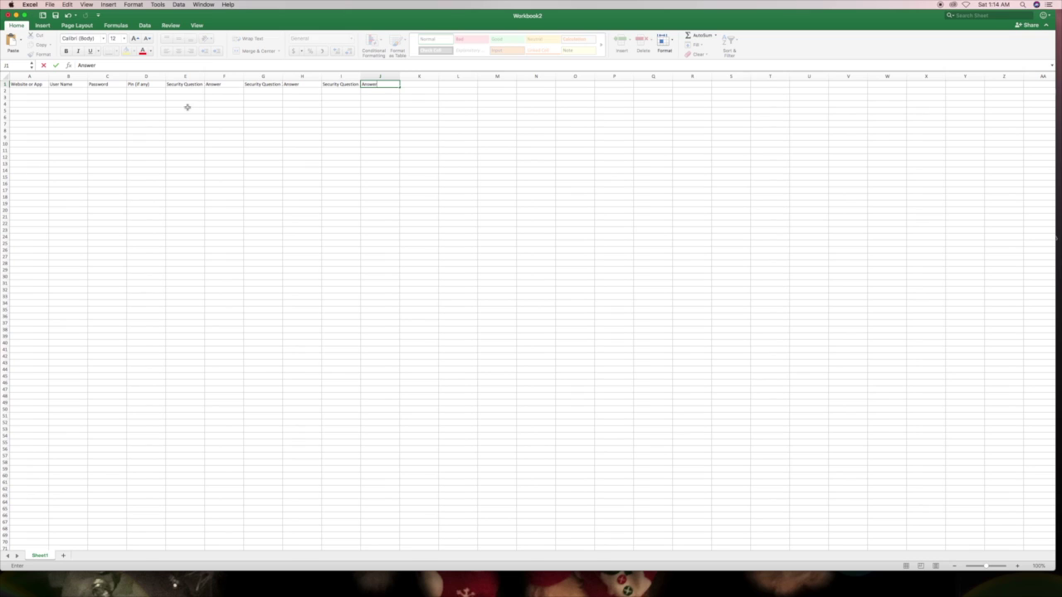
pyautogui.click(180, 108)
# - Widen columns E, G and I to fit the Security Question headings
pyautogui.moveTo(204, 75); pyautogui.dragTo(209, 76)
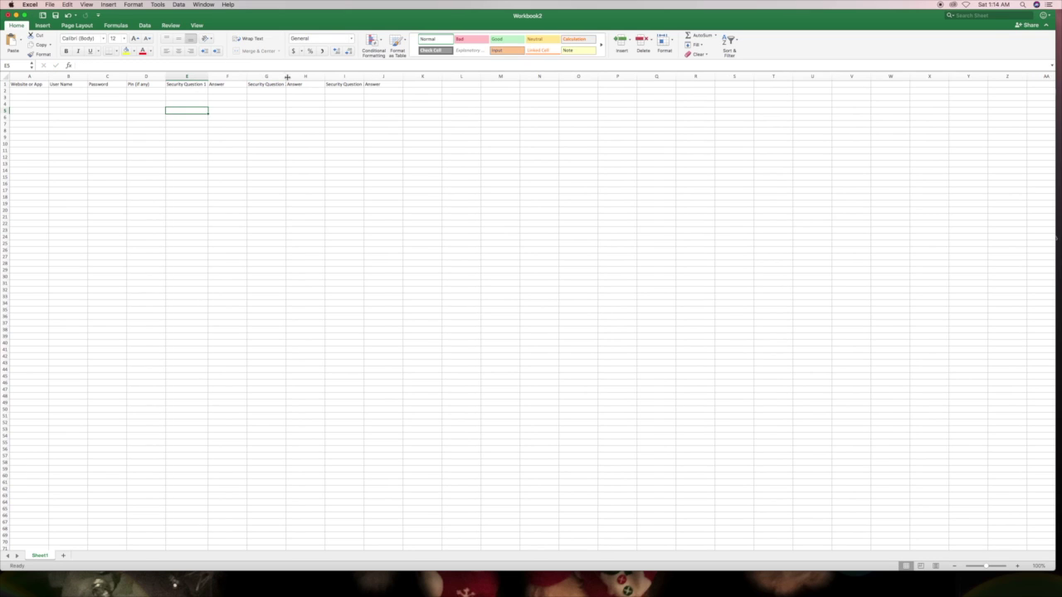
pyautogui.moveTo(286, 76); pyautogui.dragTo(289, 76)
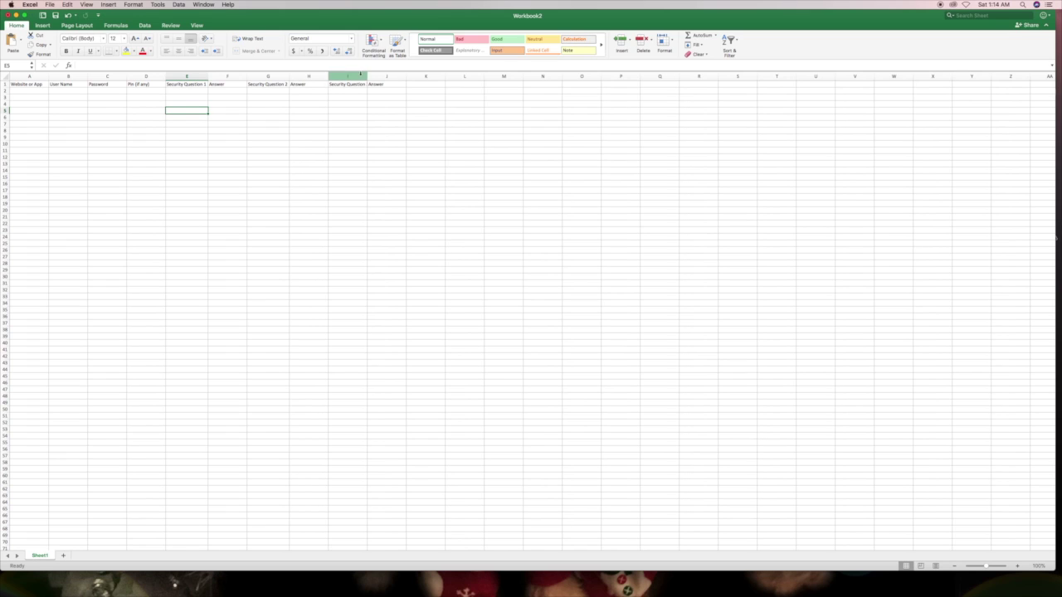
pyautogui.moveTo(367, 75); pyautogui.dragTo(370, 75)
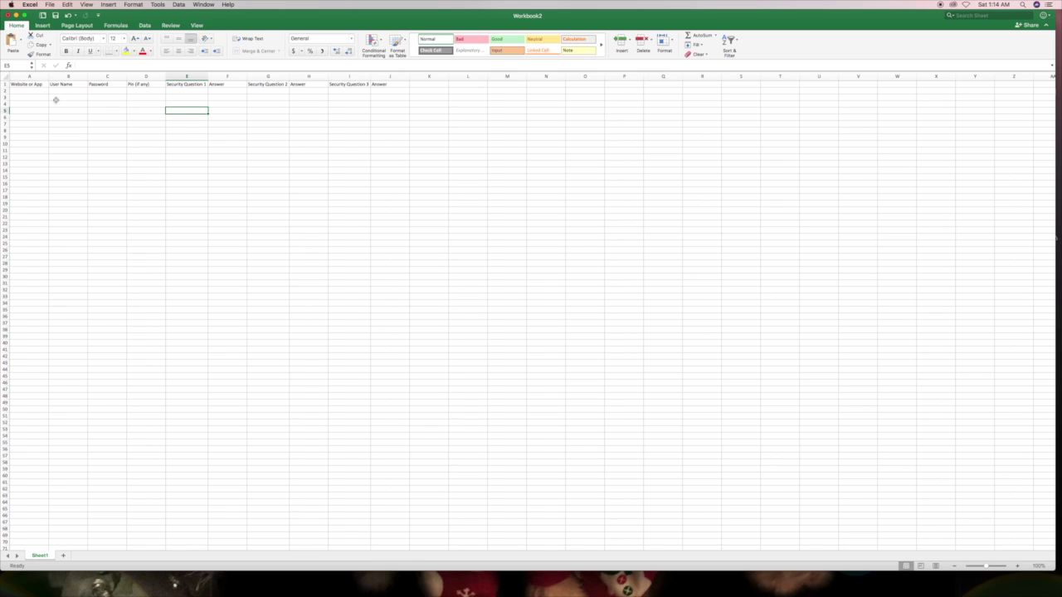
# - List Pulse, Avways, Passcodes App, Royal Carribean University, E-Time and Central Perks in A2–A7
pyautogui.click(31, 92)
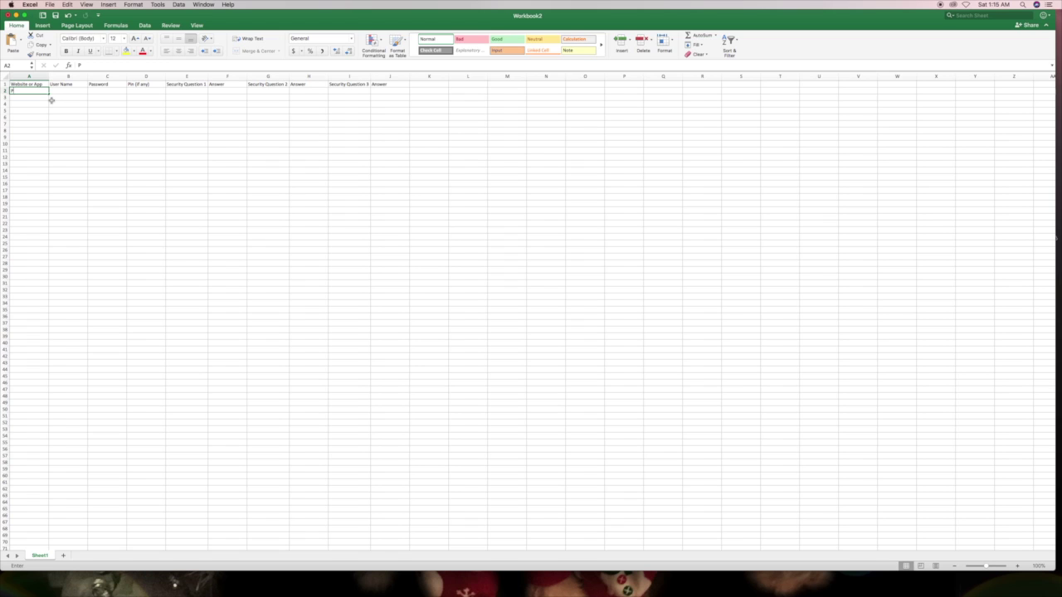
pyautogui.press('Return')
pyautogui.write('Av')
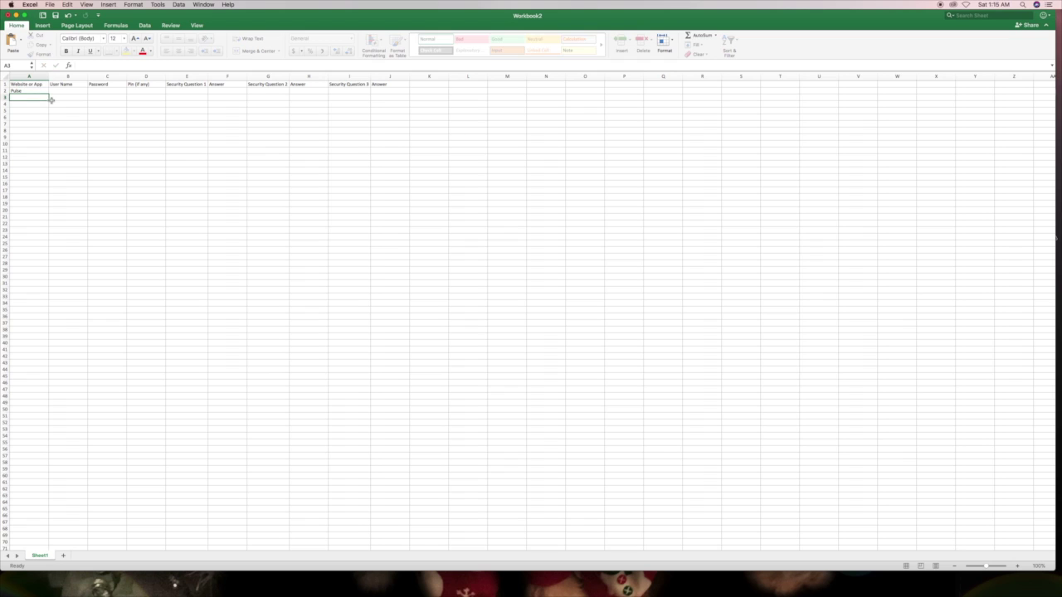
pyautogui.write('ways')
pyautogui.press('Return')
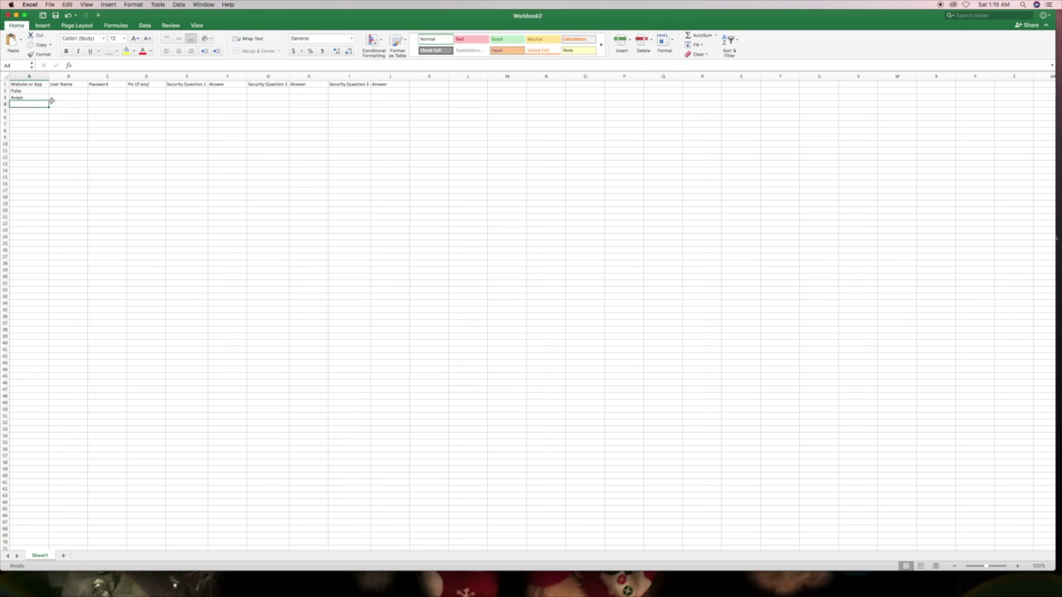
pyautogui.write('Pass')
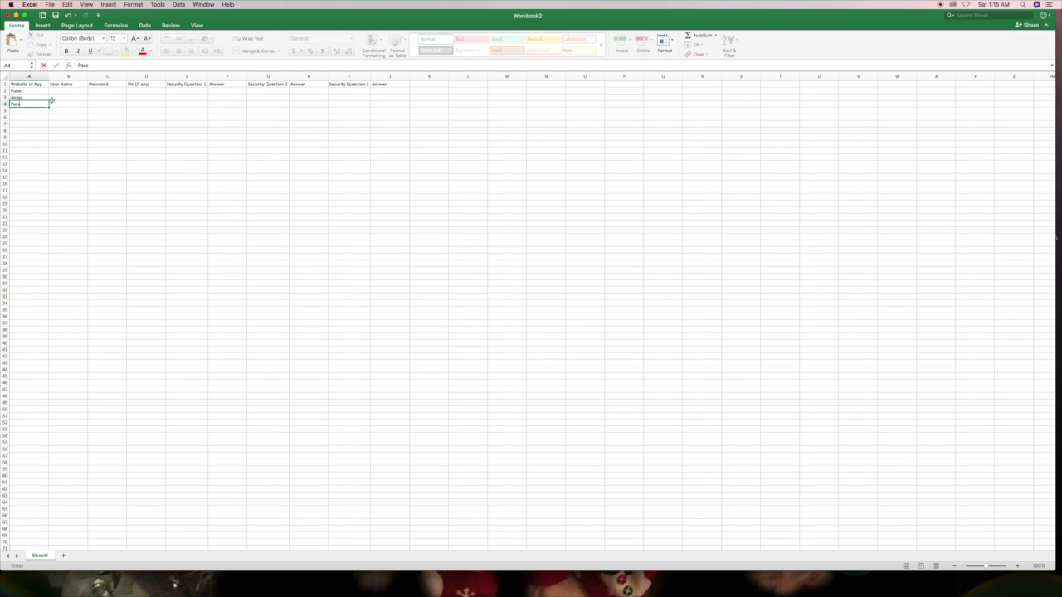
pyautogui.write('codes App')
pyautogui.press('Return')
pyautogui.write('yal Carribean University')
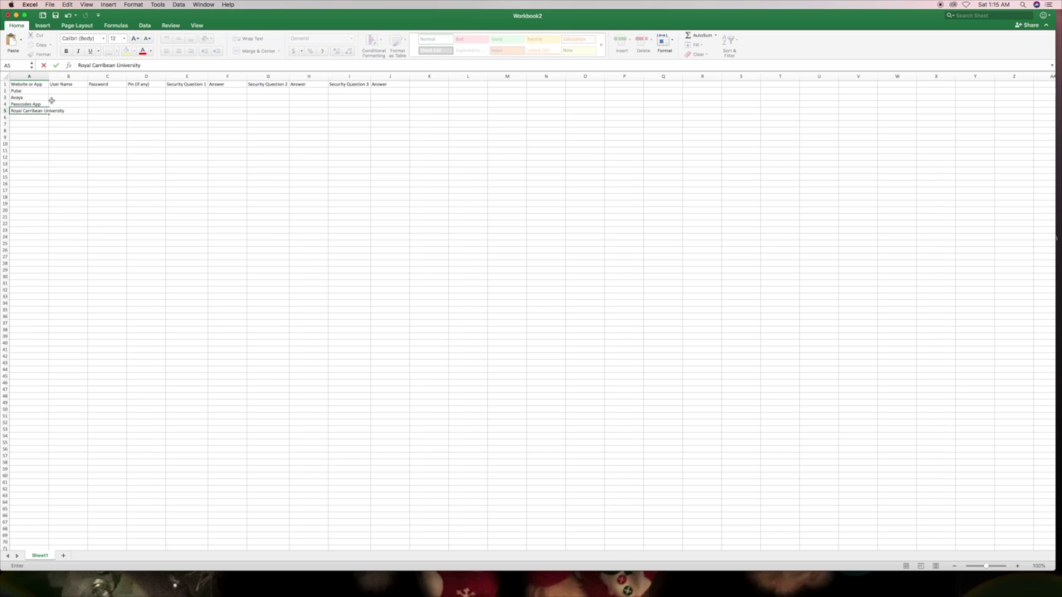
pyautogui.press('Return')
pyautogui.write('E-Time')
pyautogui.press('Return')
pyautogui.write('Centr')
pyautogui.write('l Per')
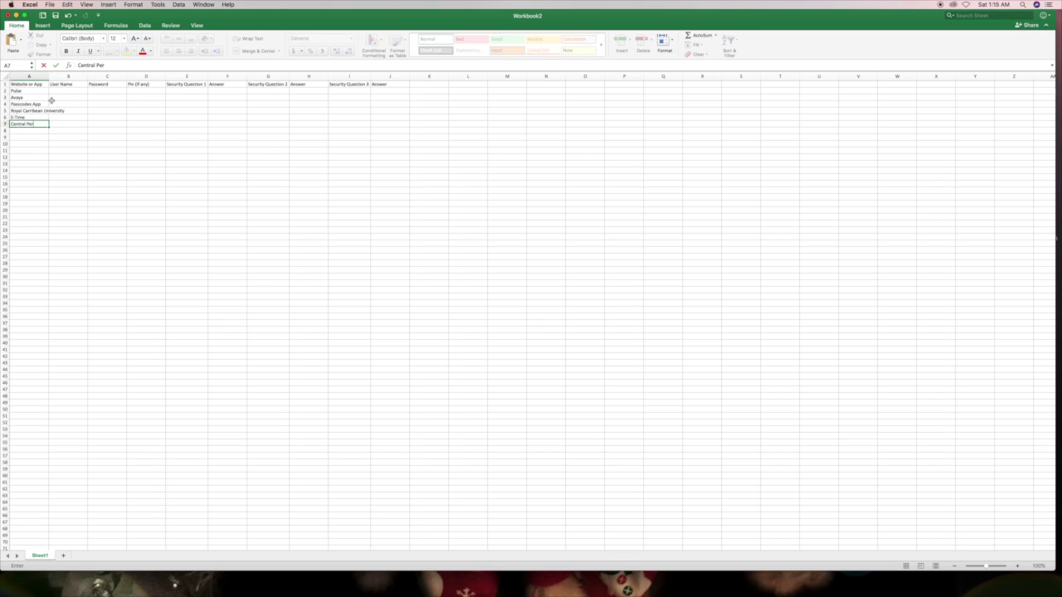
pyautogui.write('l Perks')
pyautogui.press('Return')
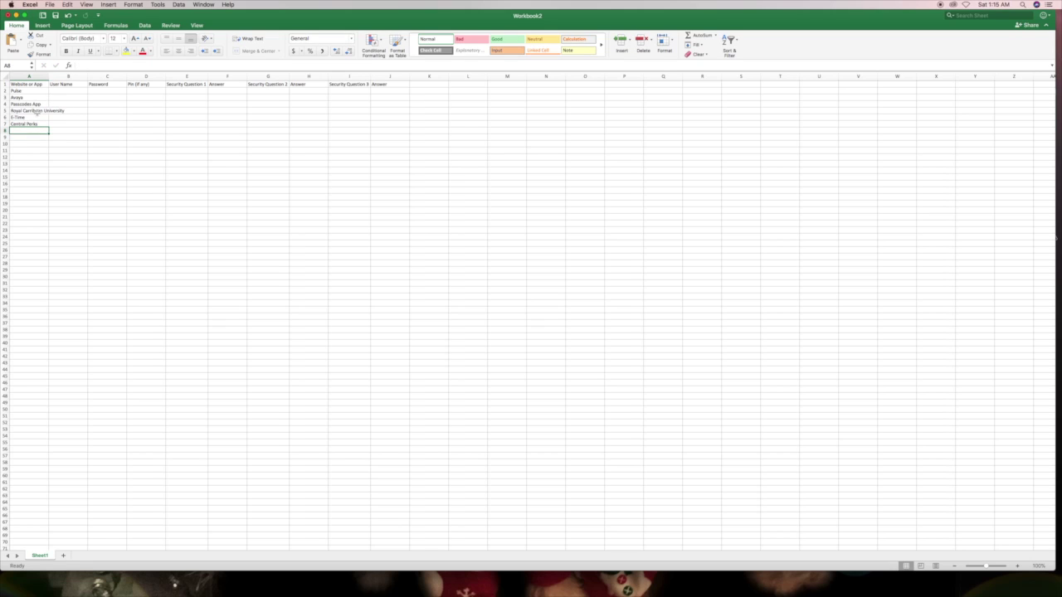
# - Widen column A, bold the header row and centre the whole sheet
pyautogui.moveTo(50, 77); pyautogui.dragTo(66, 76)
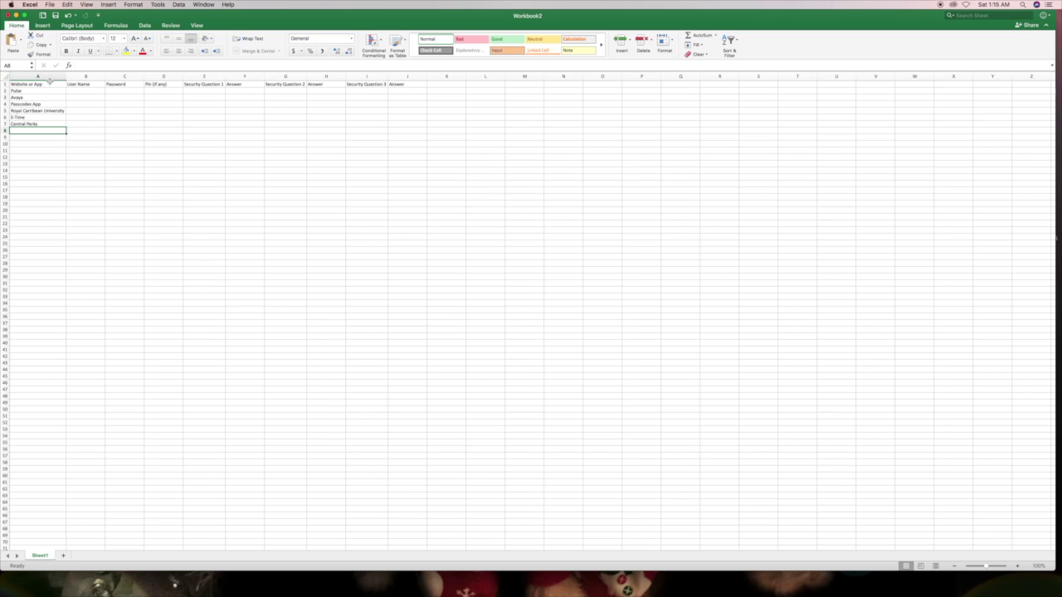
pyautogui.click(5, 83)
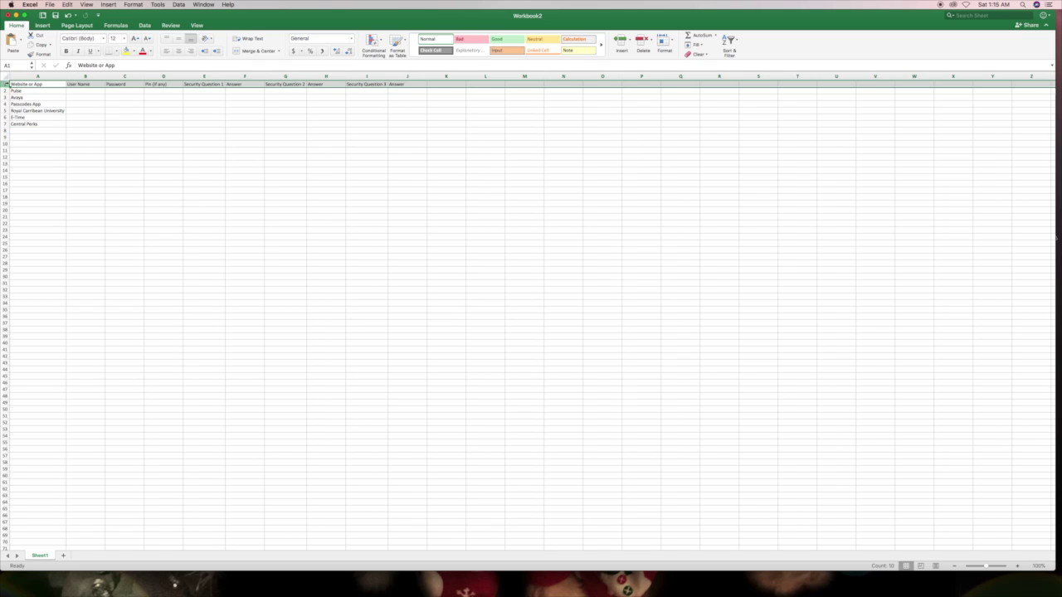
pyautogui.click(66, 50)
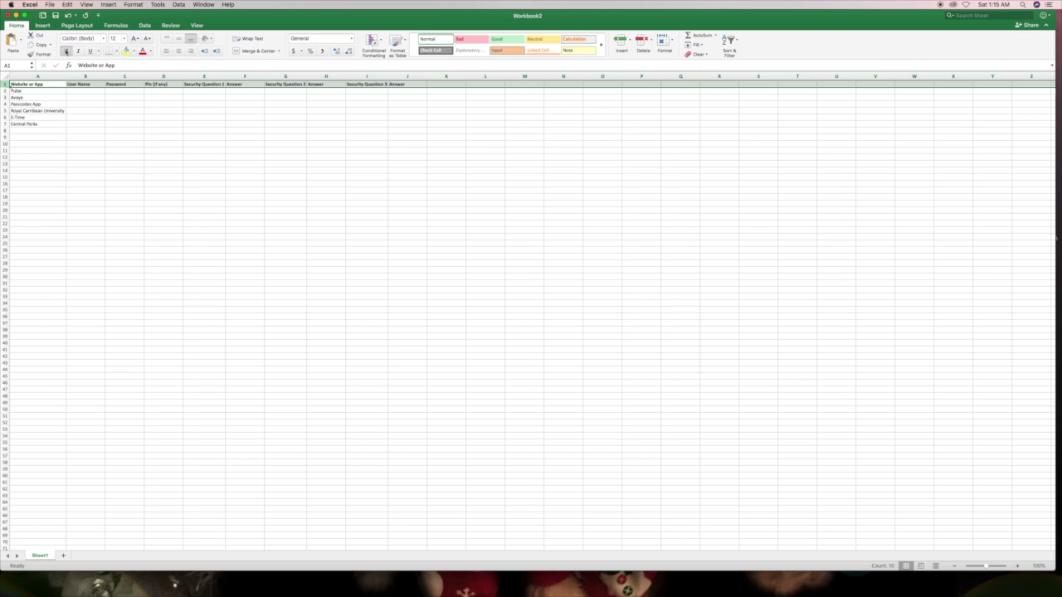
pyautogui.click(4, 76)
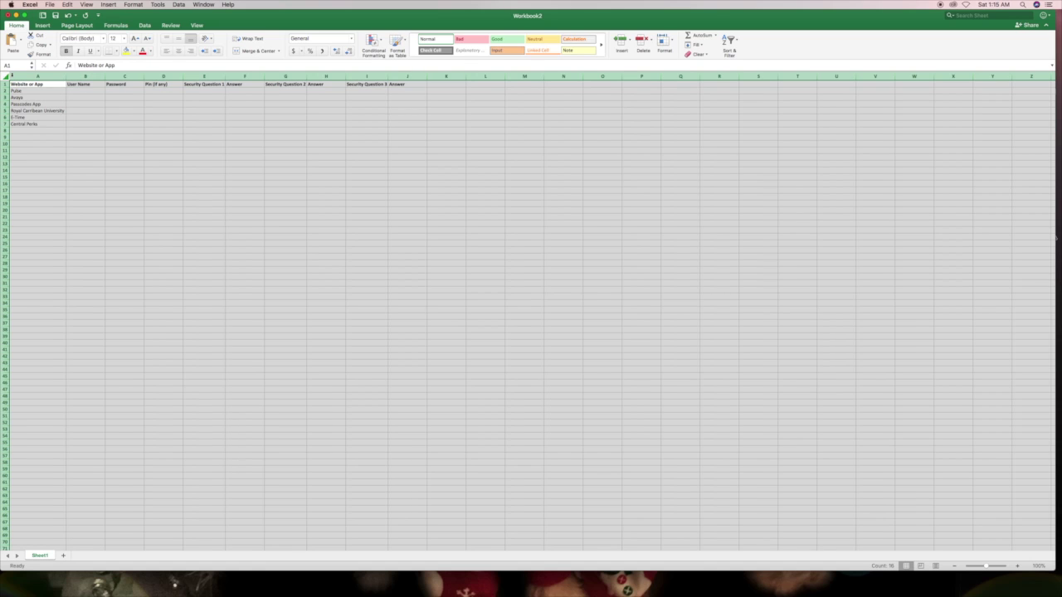
pyautogui.click(179, 52)
# - Deselect the sheet and move down through the empty cells below the website list
pyautogui.click(95, 93)
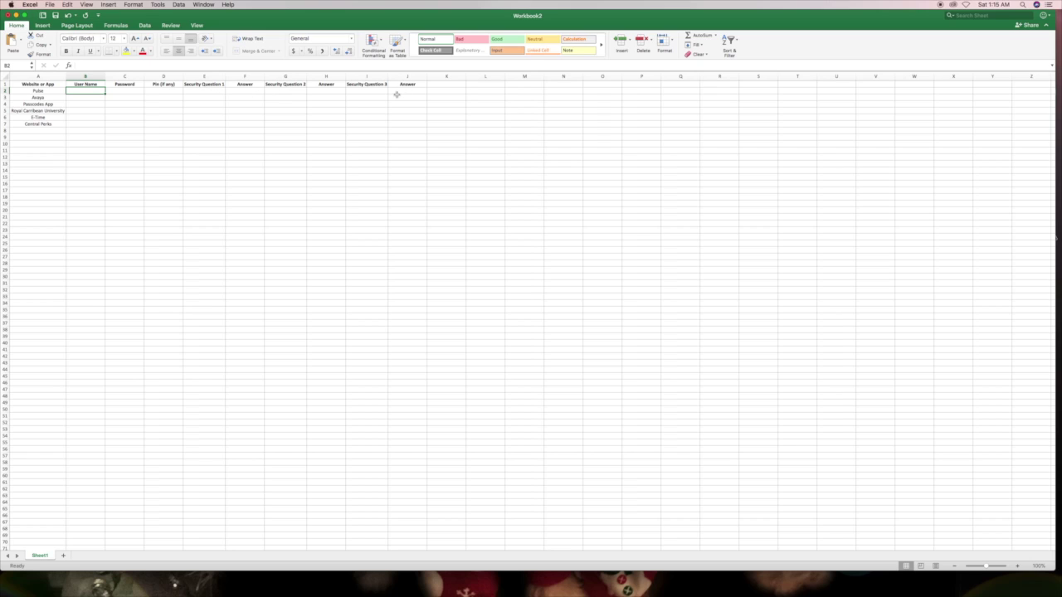
pyautogui.click(38, 130)
pyautogui.click(38, 138)
pyautogui.click(38, 144)
pyautogui.click(39, 149)
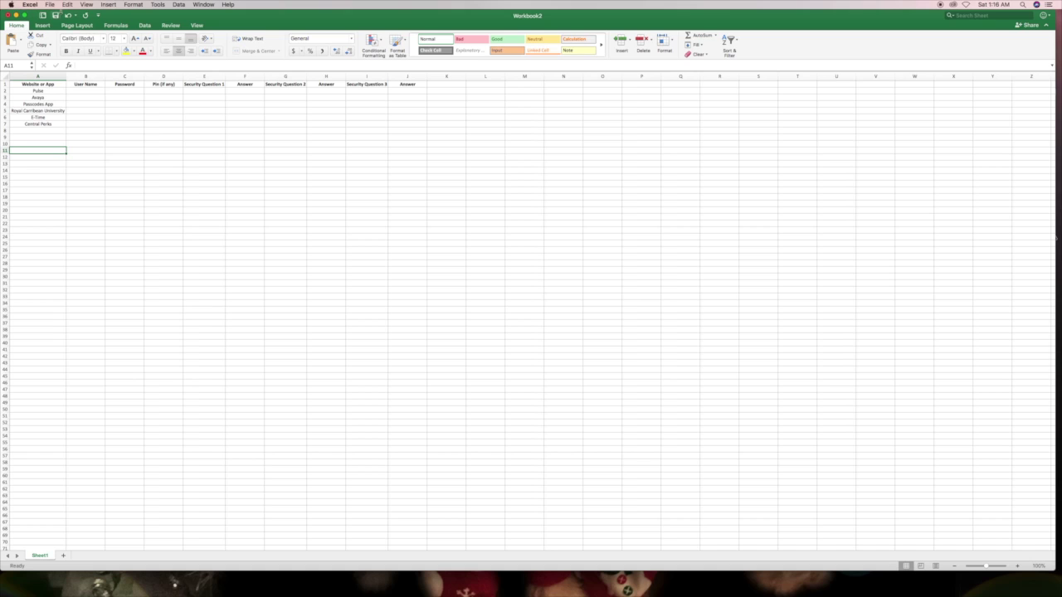
# - Save the workbook as 'Passwords for Work' on the iCloud Desktop
pyautogui.click(49, 5)
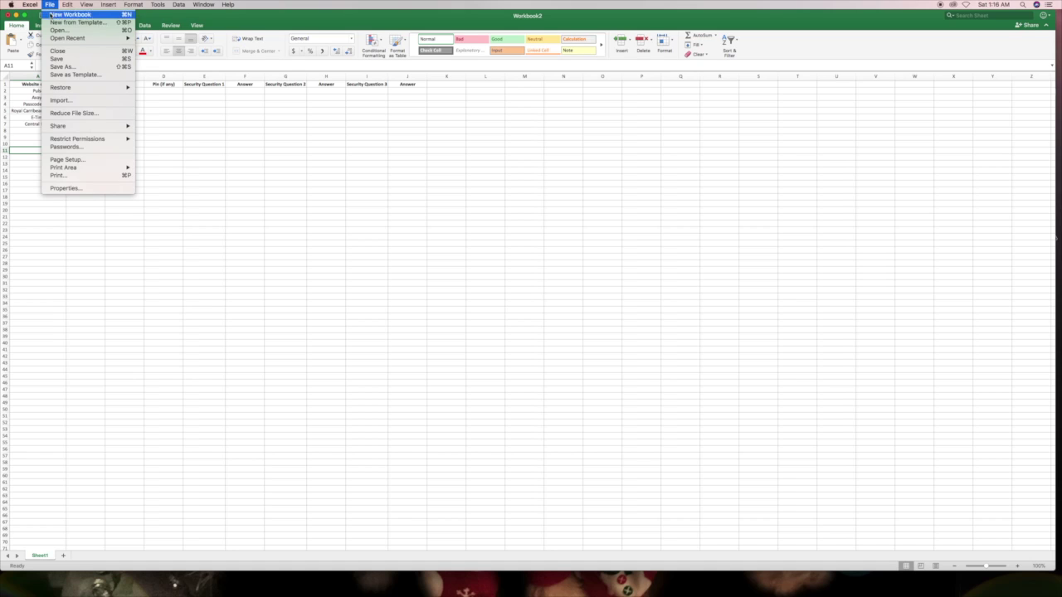
pyautogui.click(59, 67)
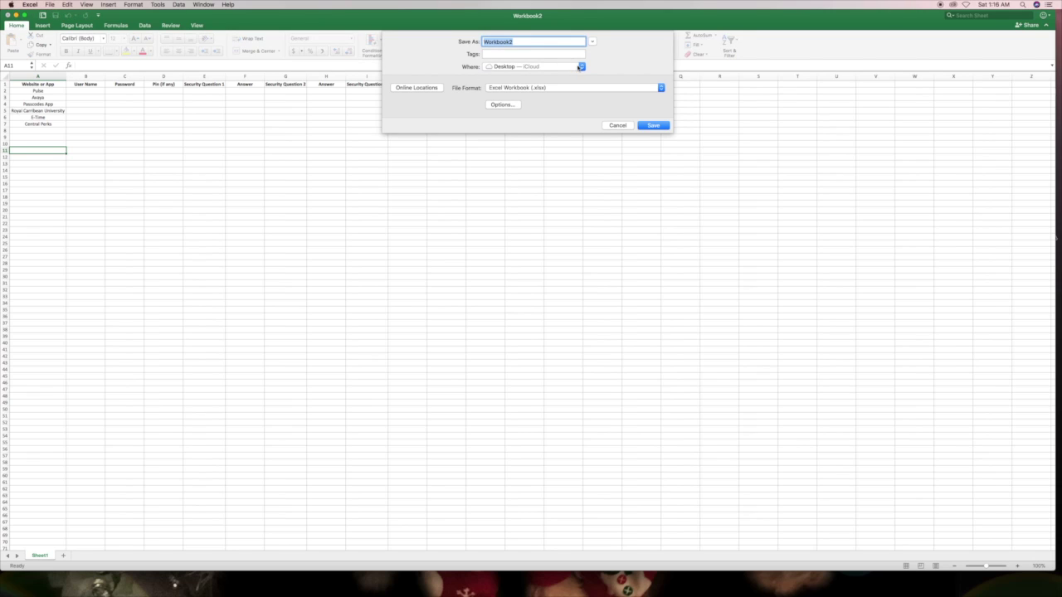
pyautogui.click(581, 67)
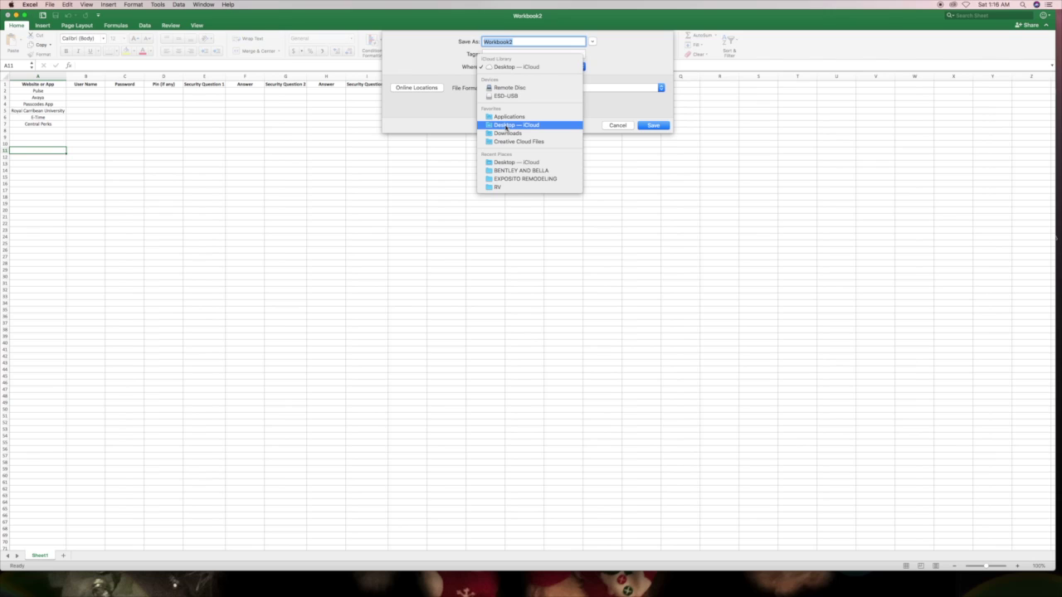
pyautogui.click(506, 126)
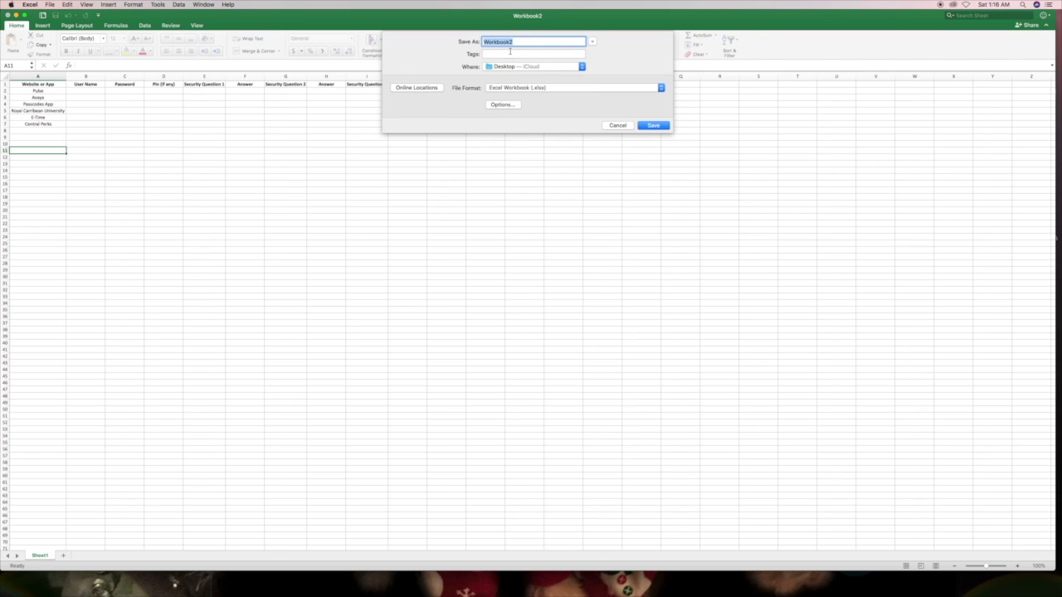
pyautogui.write('Passwords for Work')
pyautogui.click(652, 125)
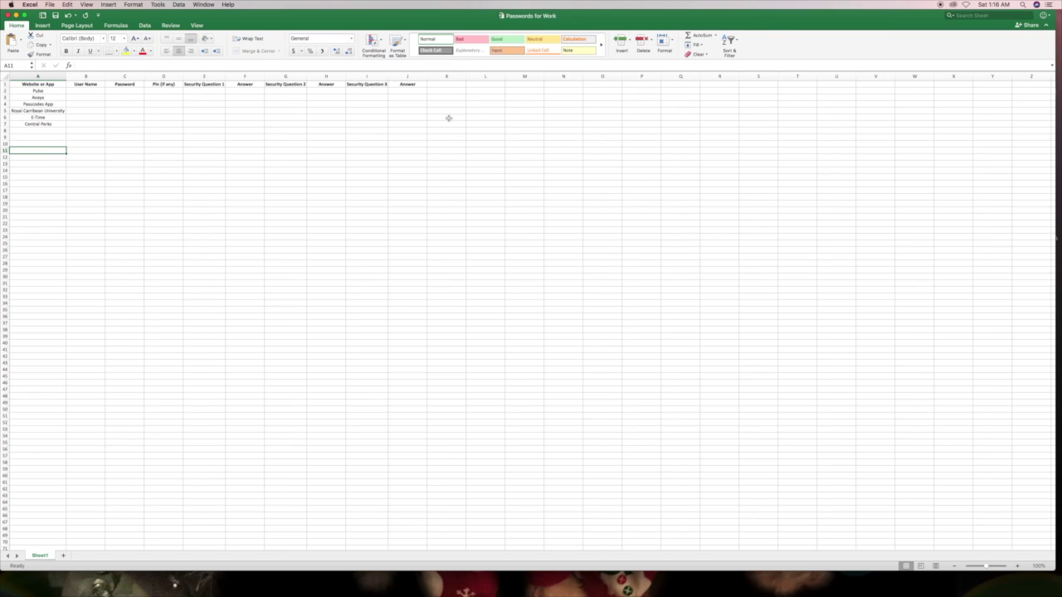
# - Enter Pulse's user name, password and PIN in B2–D2
pyautogui.click(93, 90)
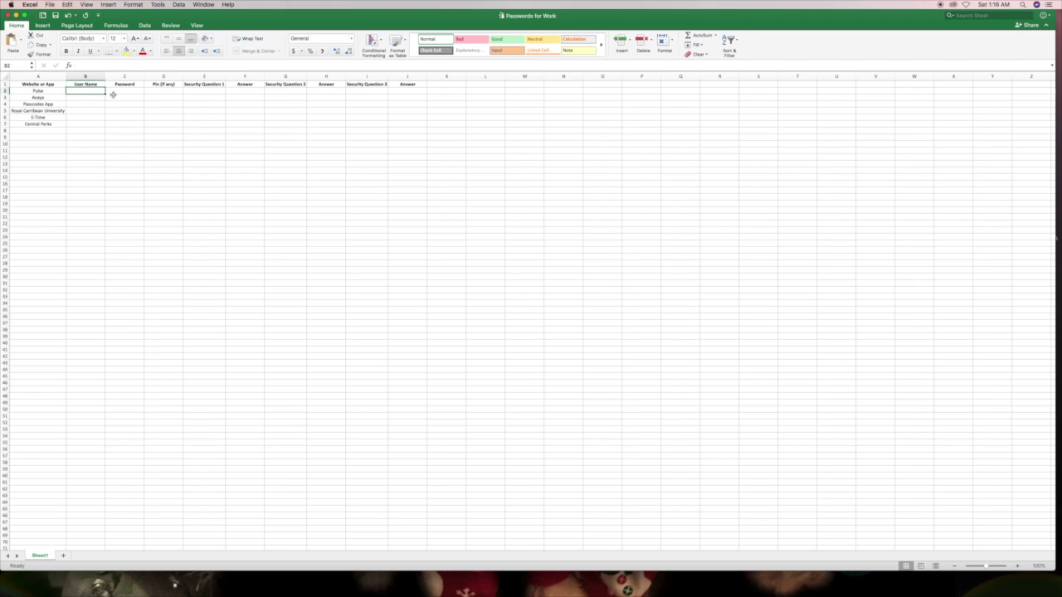
pyautogui.press('Tab')
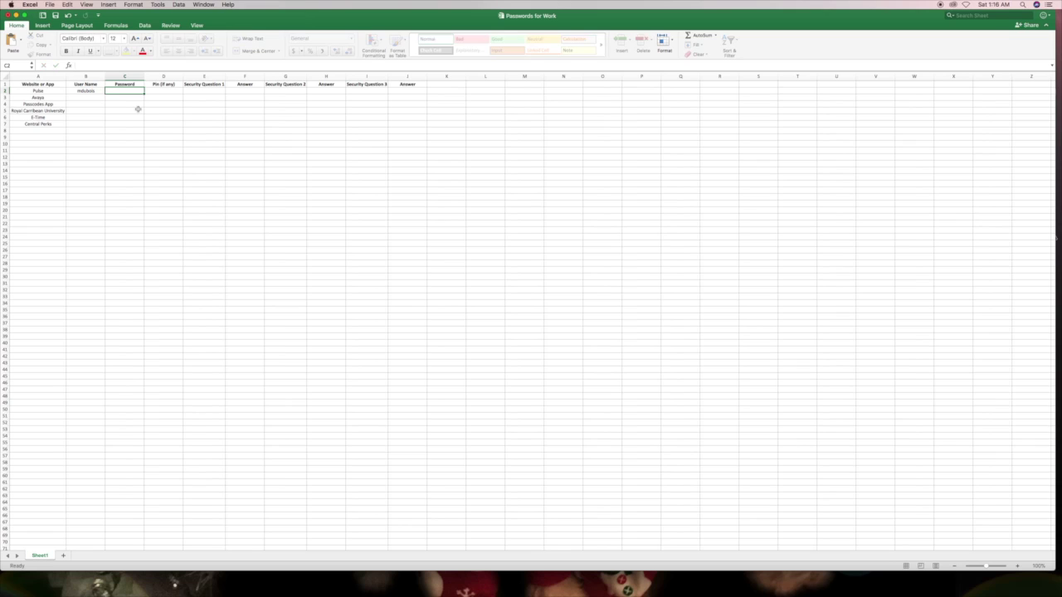
pyautogui.press('Tab')
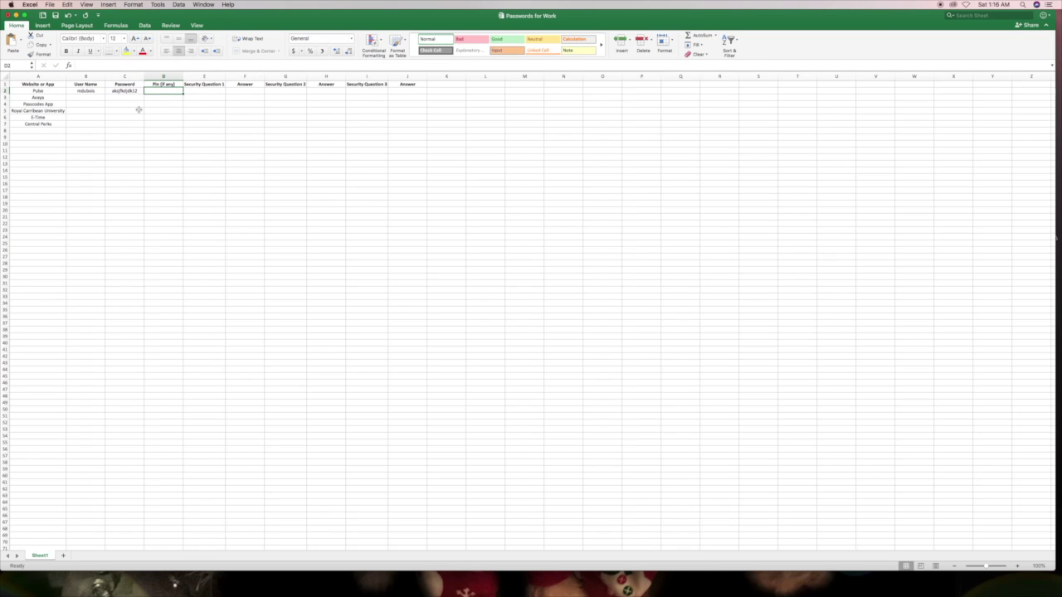
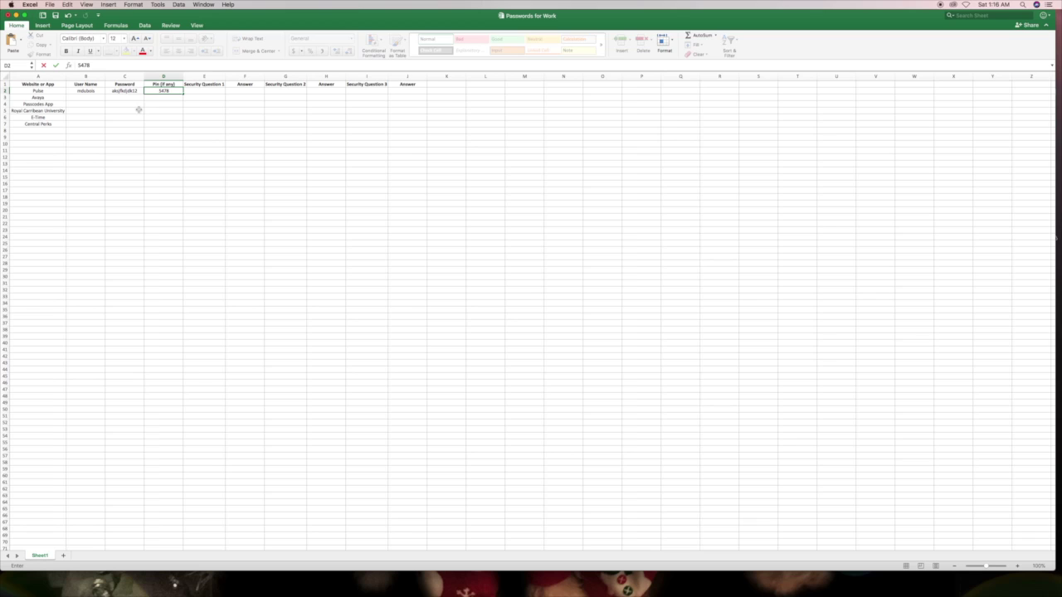
pyautogui.press('Tab')
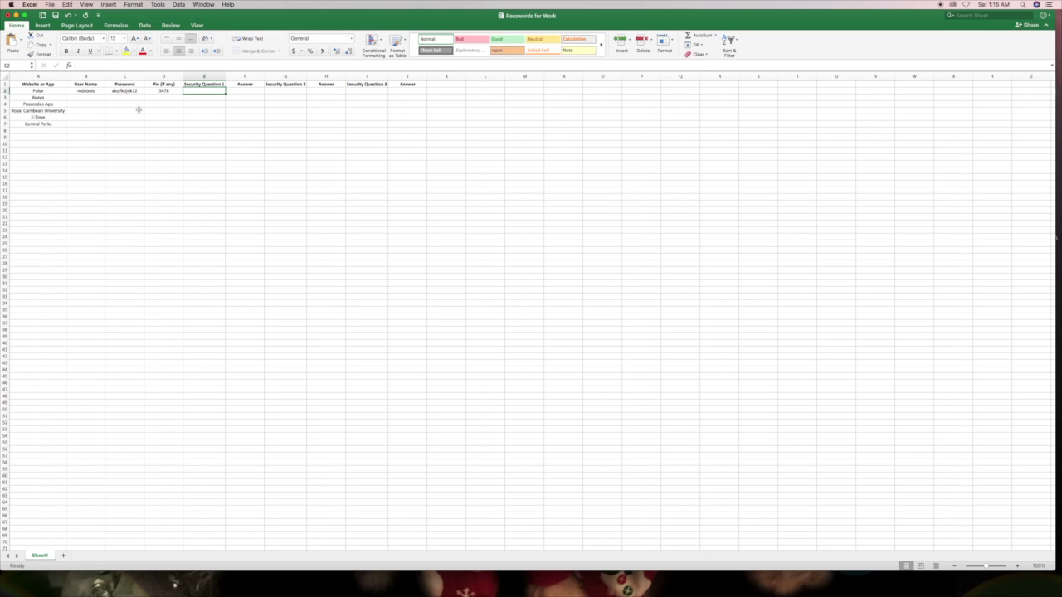
# - Add the security question 'What is your???' in E2, then select PIN column D
pyautogui.write('What is your???')
pyautogui.press('Tab')
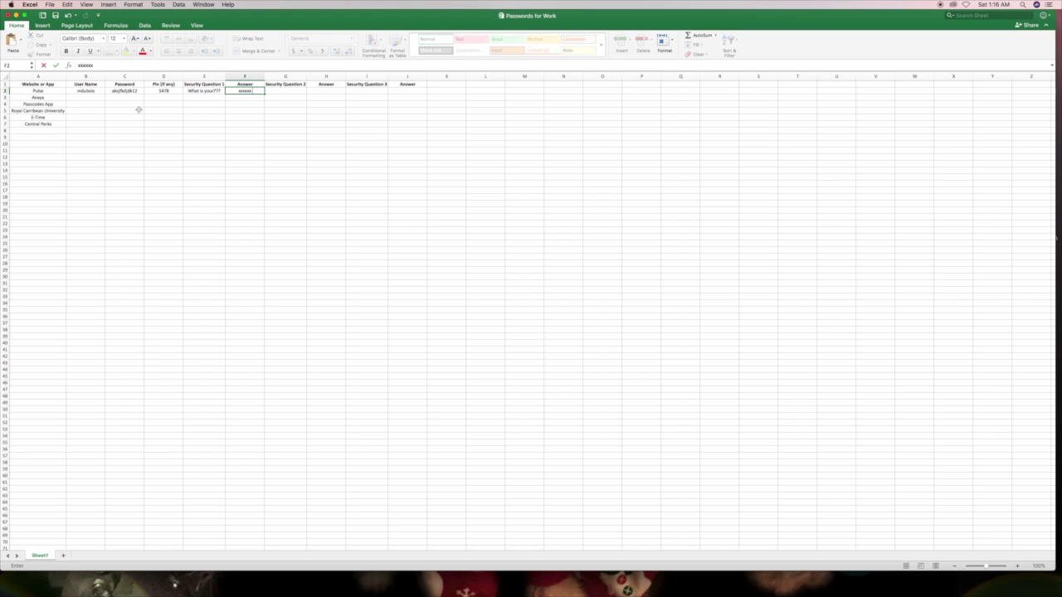
pyautogui.moveTo(97, 90); pyautogui.dragTo(181, 87)
pyautogui.click(185, 91)
pyautogui.click(150, 110)
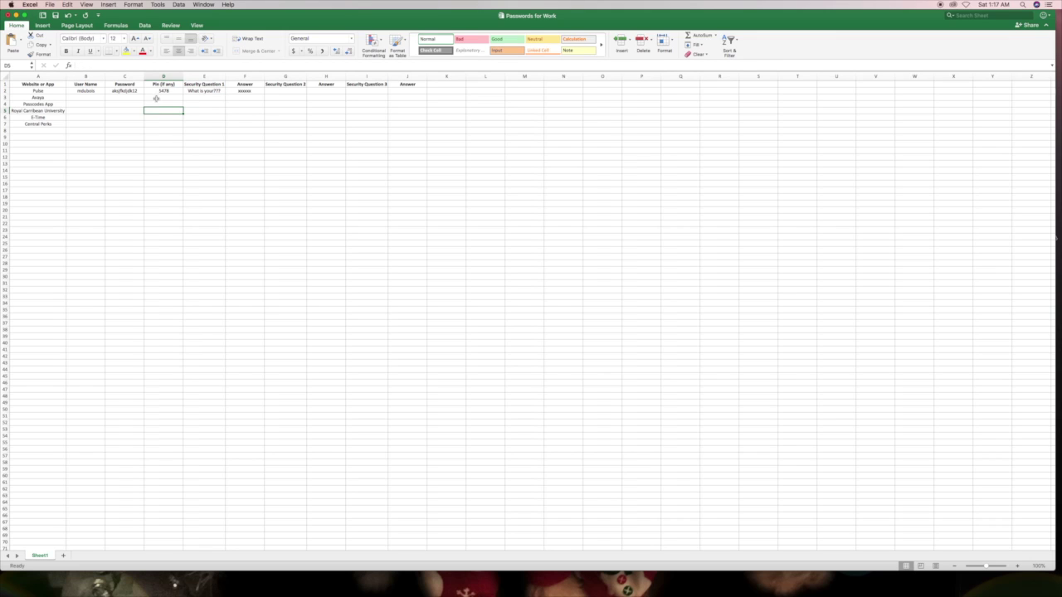
pyautogui.click(162, 76)
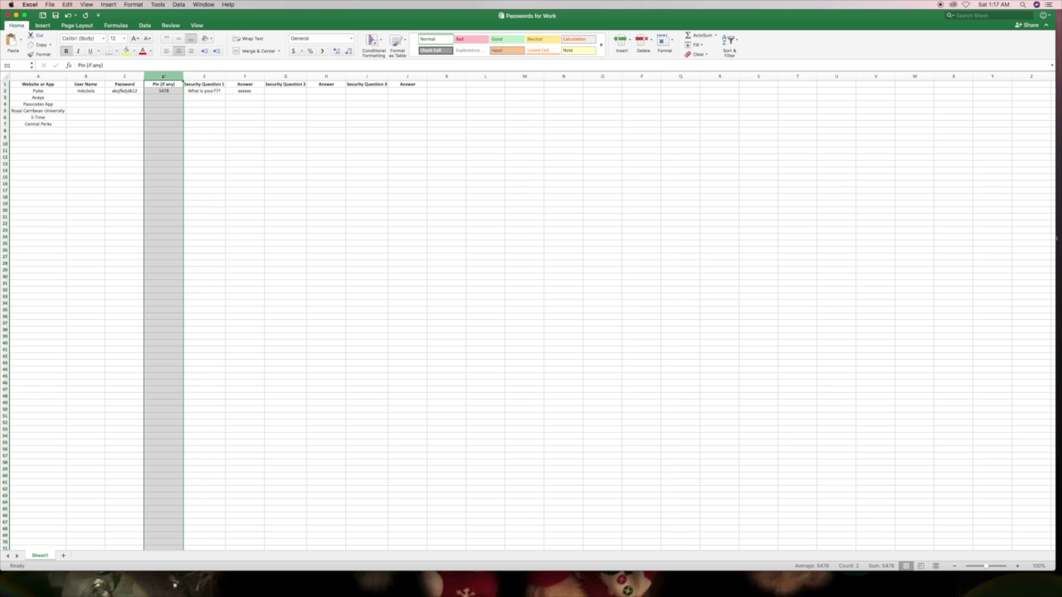
# - Add a leading zero to the Pulse PIN and enter the Avvas PIN in D3
pyautogui.rightClick(162, 76)
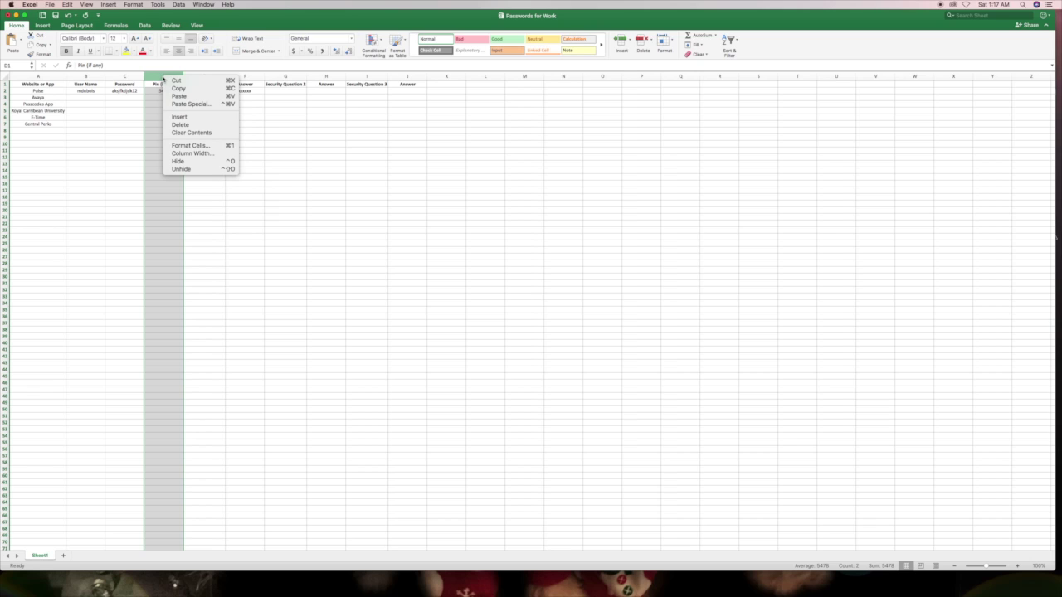
pyautogui.click(160, 90)
pyautogui.click(161, 90)
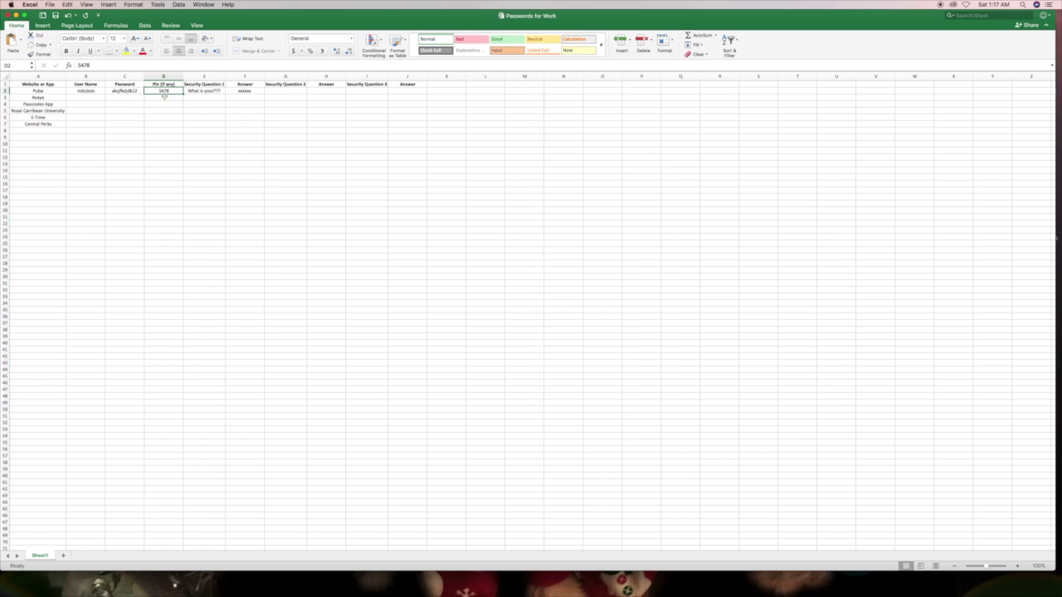
pyautogui.doubleClick(160, 90)
pyautogui.write('0')
pyautogui.press('Return')
pyautogui.press('Return')
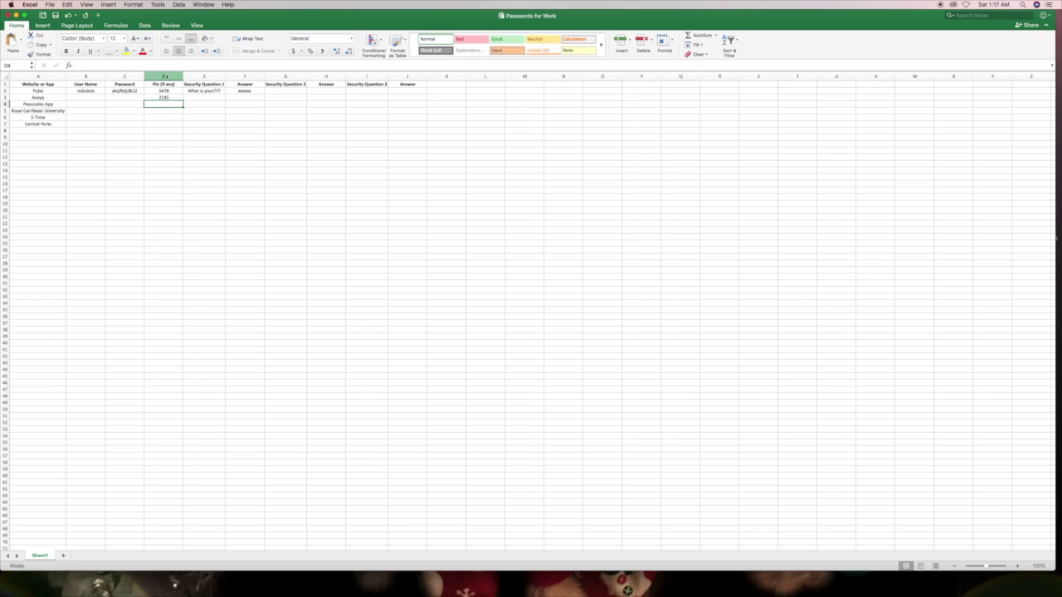
# - Give column D the custom 00000 number format so PINs keep leading zeros
pyautogui.click(164, 77)
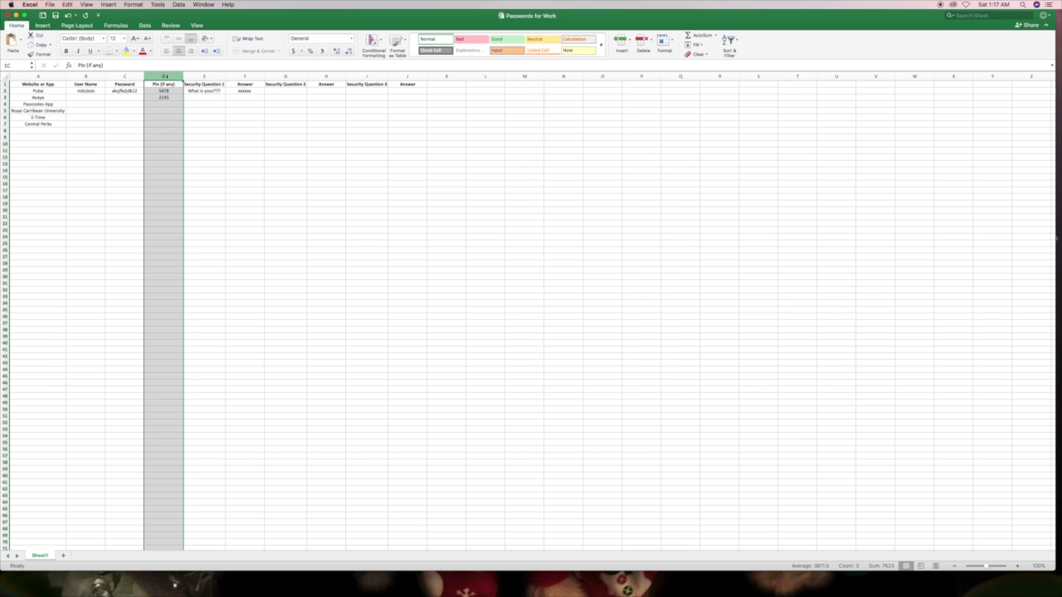
pyautogui.rightClick(164, 121)
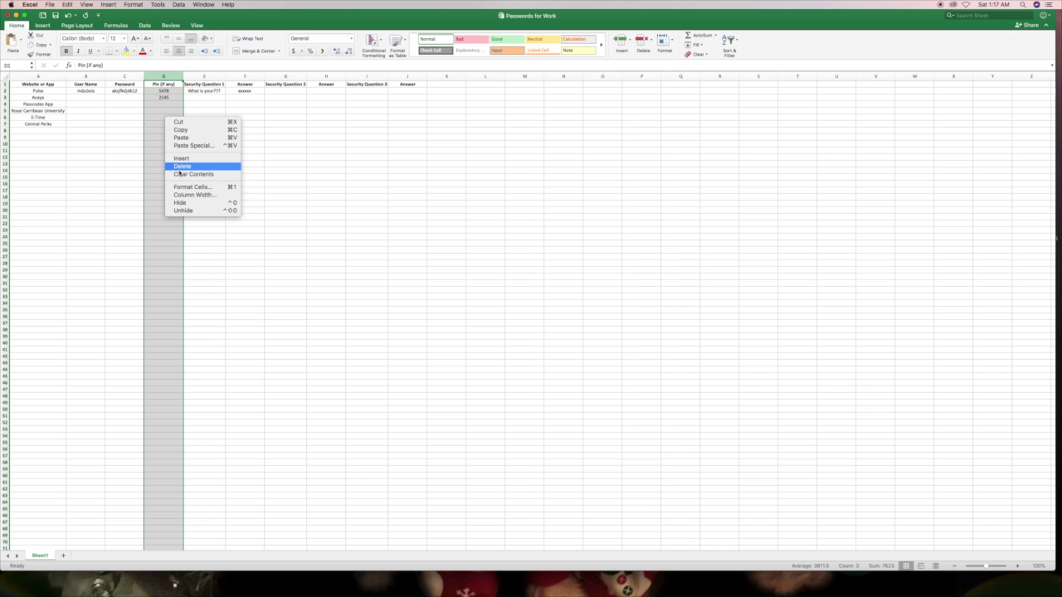
pyautogui.click(190, 188)
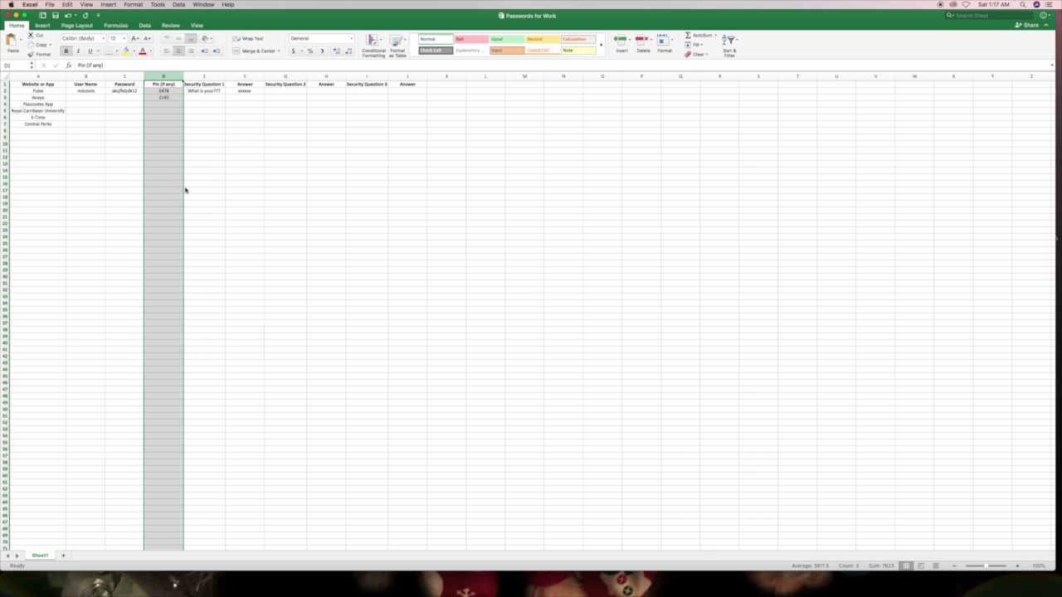
pyautogui.click(90, 193)
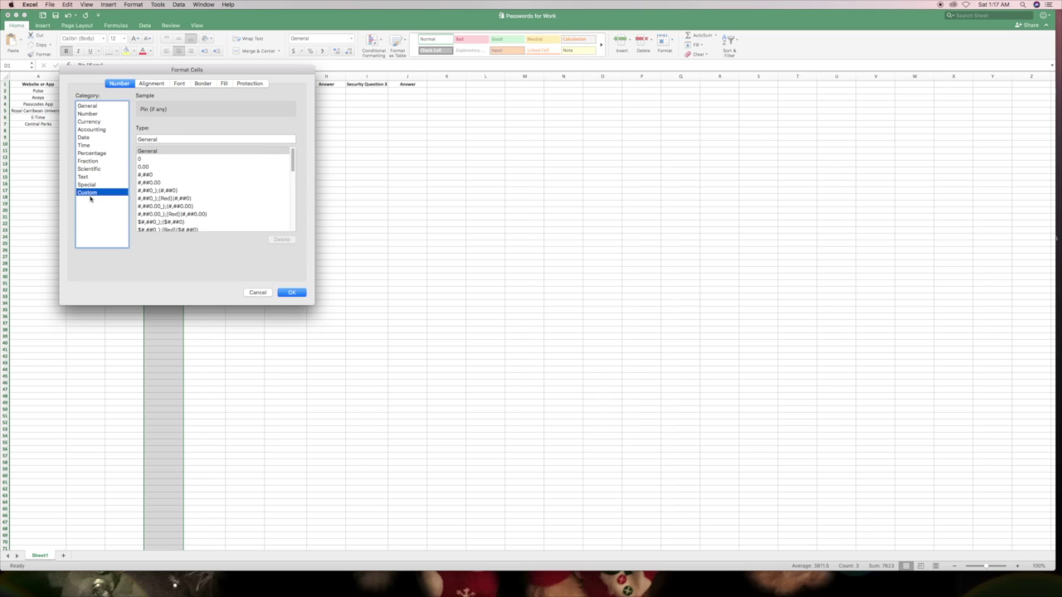
pyautogui.moveTo(161, 140); pyautogui.dragTo(138, 139)
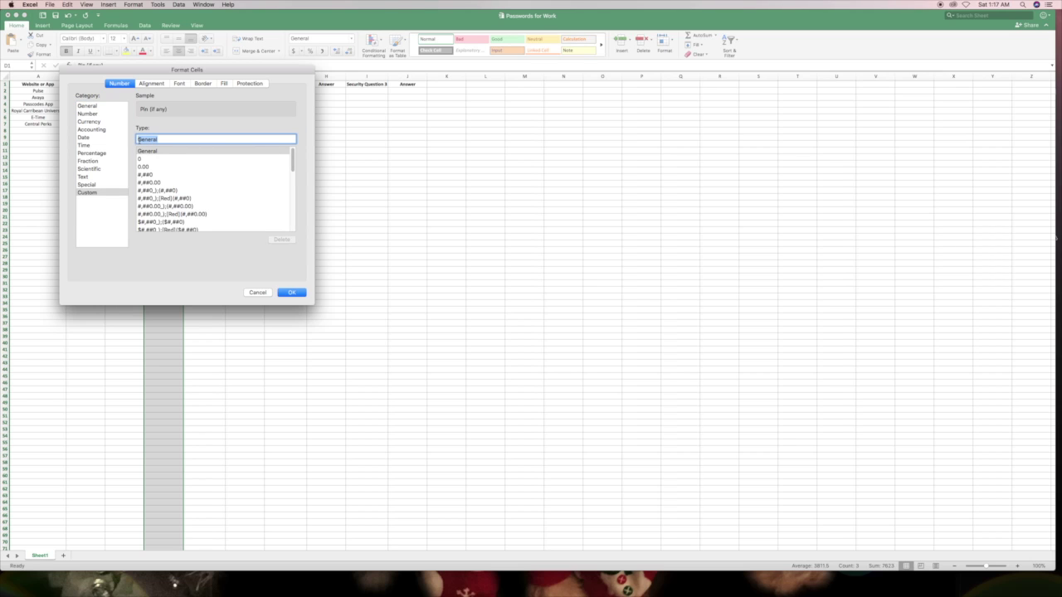
pyautogui.write('00000')
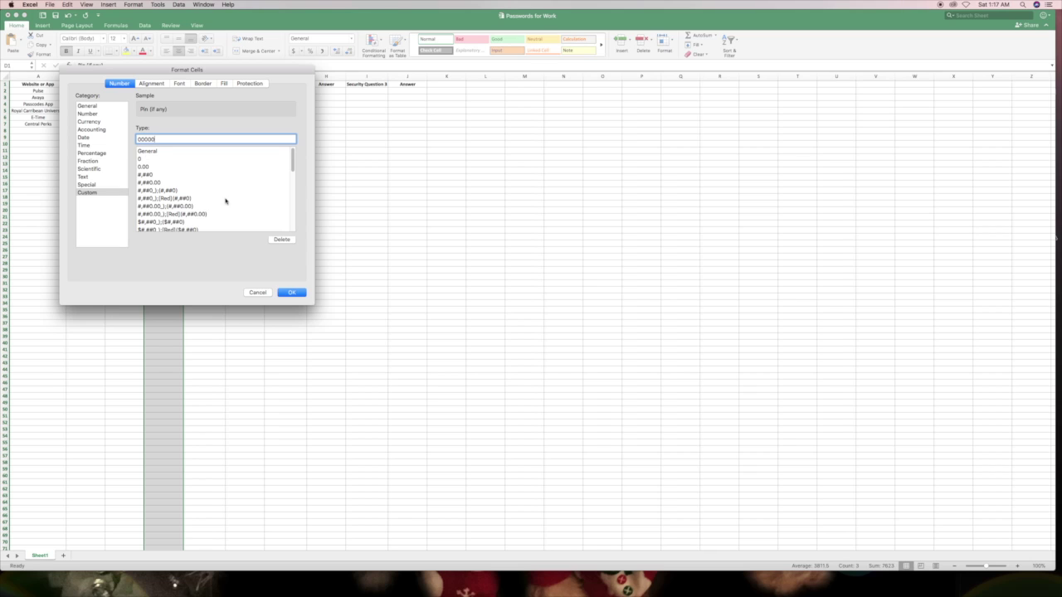
pyautogui.click(289, 292)
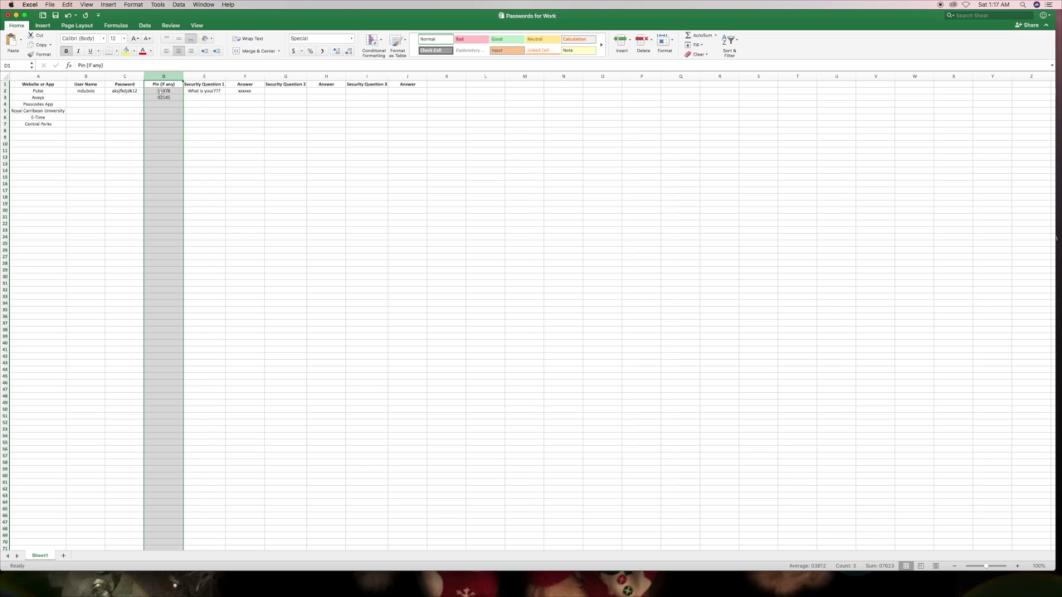
pyautogui.click(162, 91)
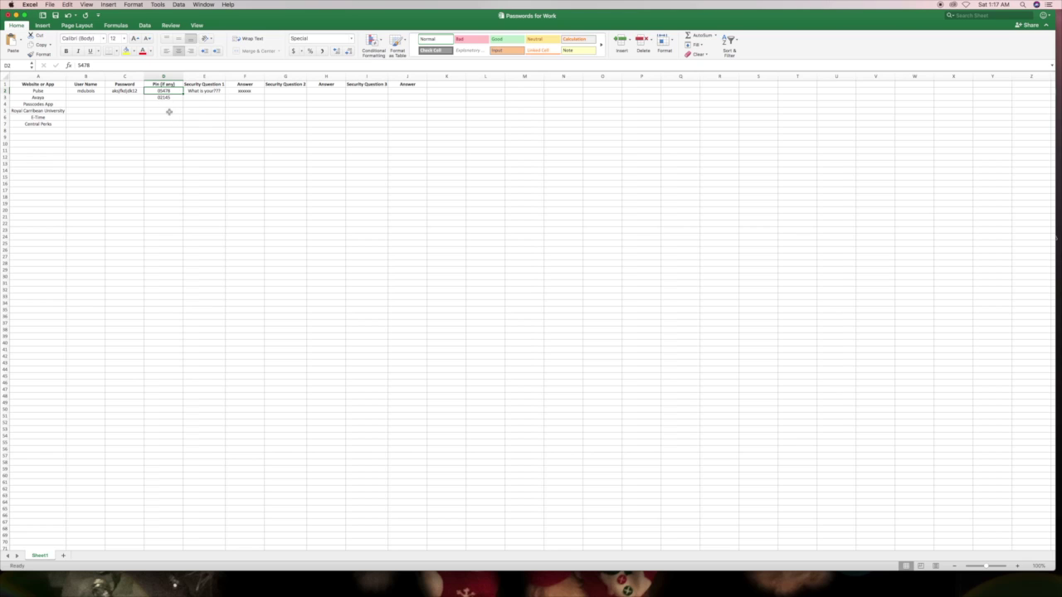
# - Add a 'Date' heading in L1 and enter 121517 in L2
pyautogui.click(475, 85)
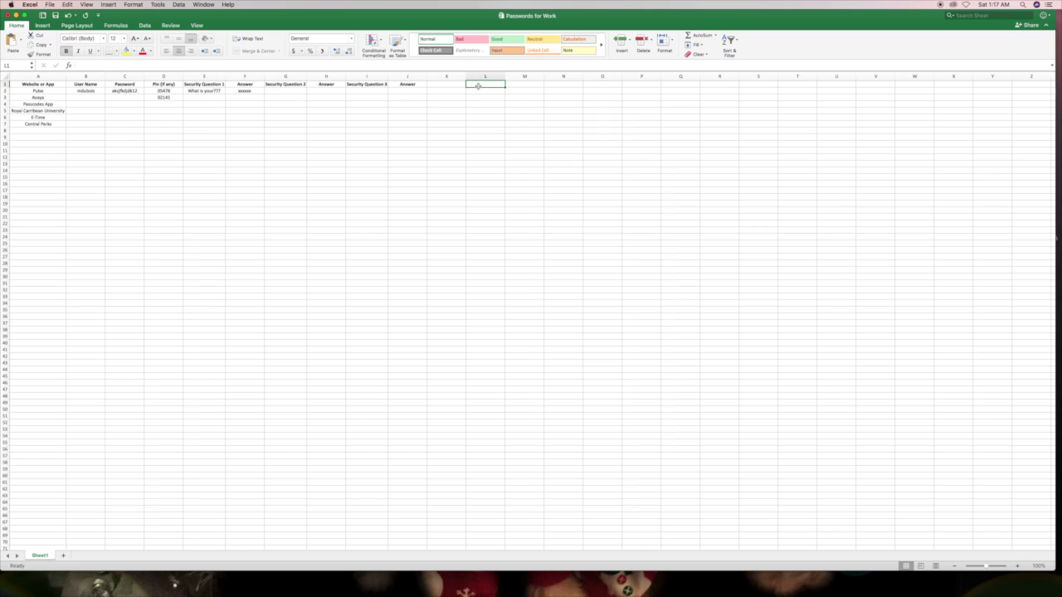
pyautogui.write('DAte')
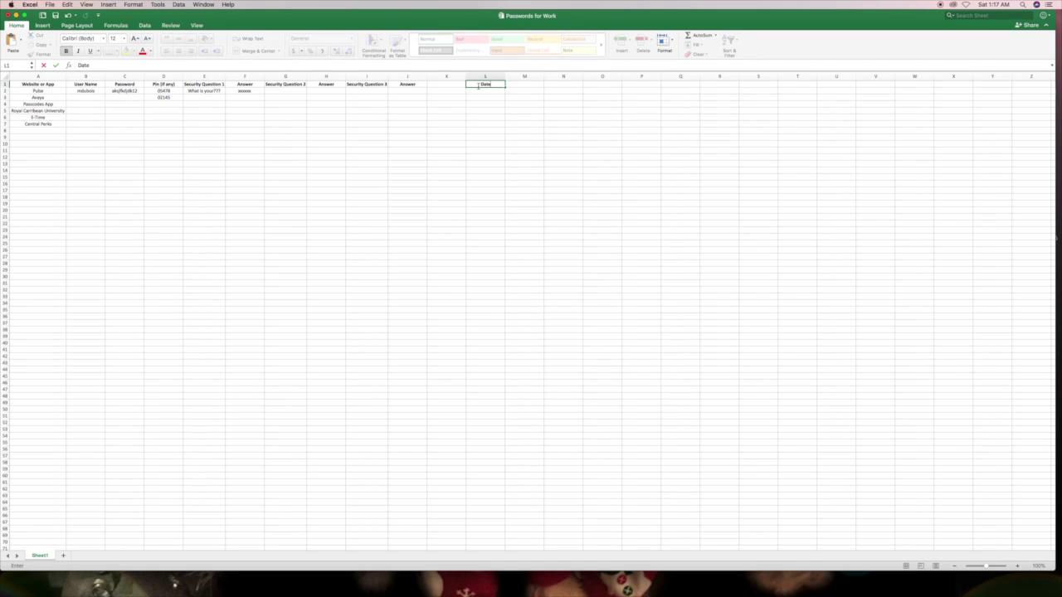
pyautogui.press('Tab')
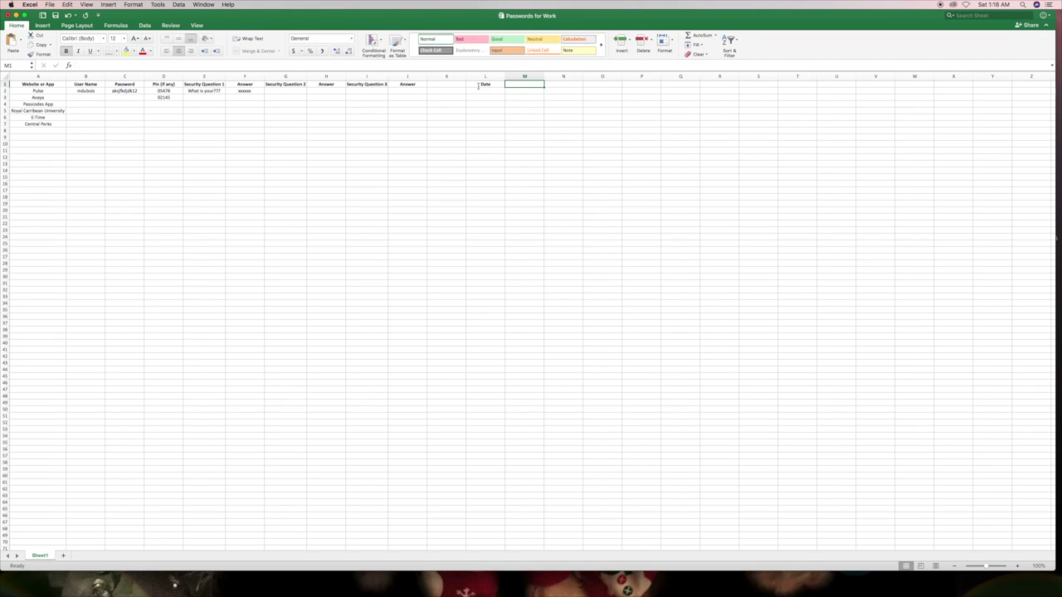
pyautogui.write('T')
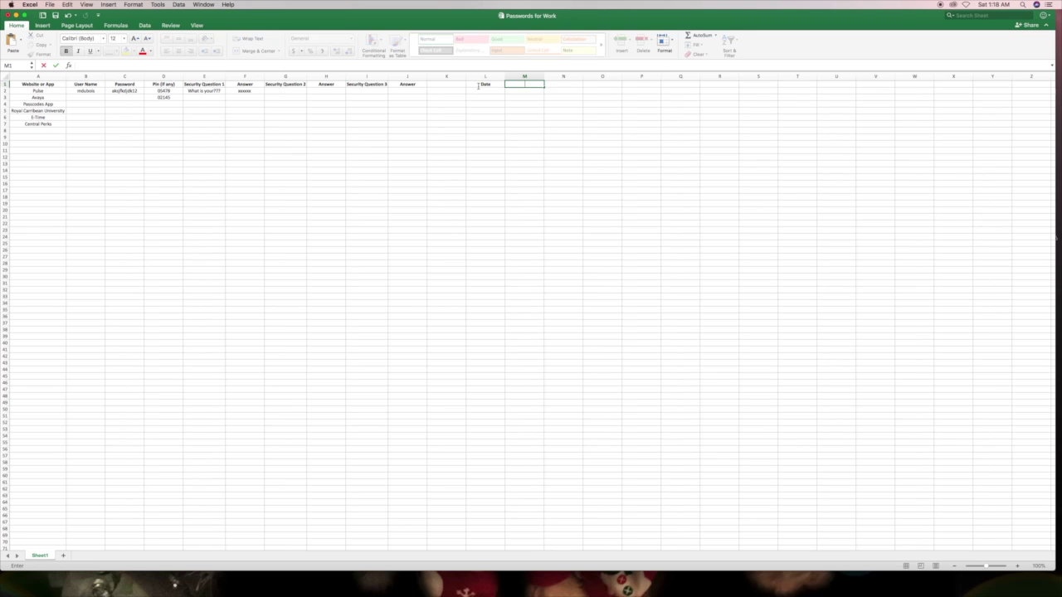
pyautogui.click(495, 87)
pyautogui.click(485, 91)
pyautogui.write('121517')
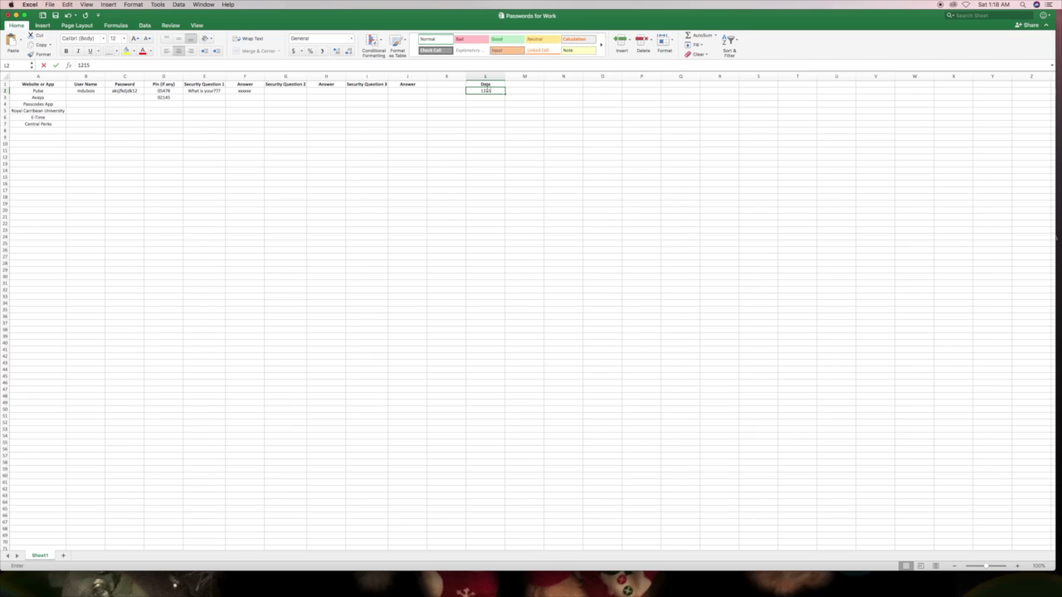
pyautogui.press('Return')
# - Format column L with the short 3/14/15 date type
pyautogui.click(491, 76)
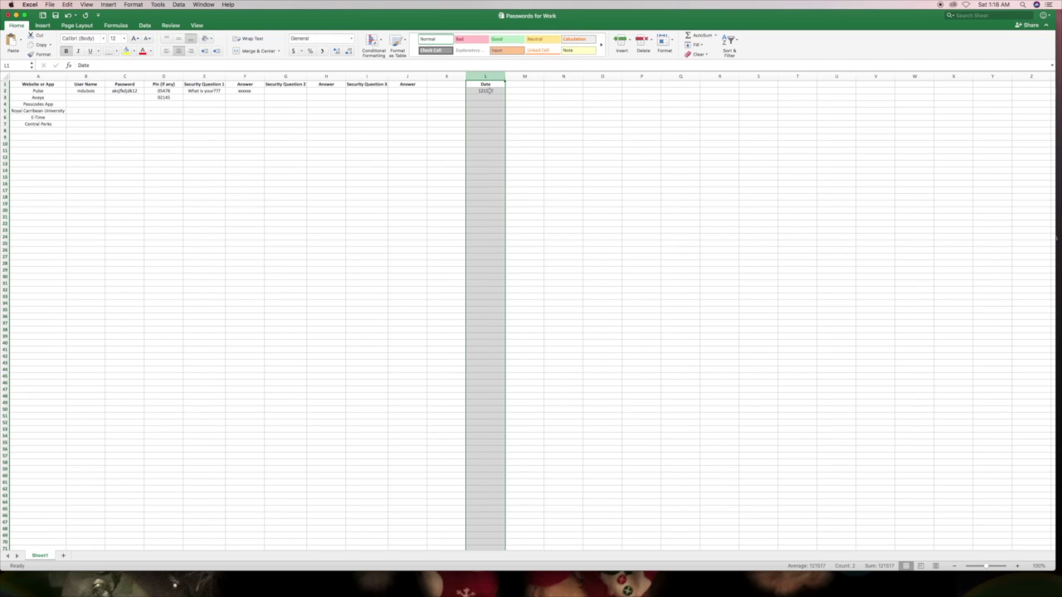
pyautogui.rightClick(491, 89)
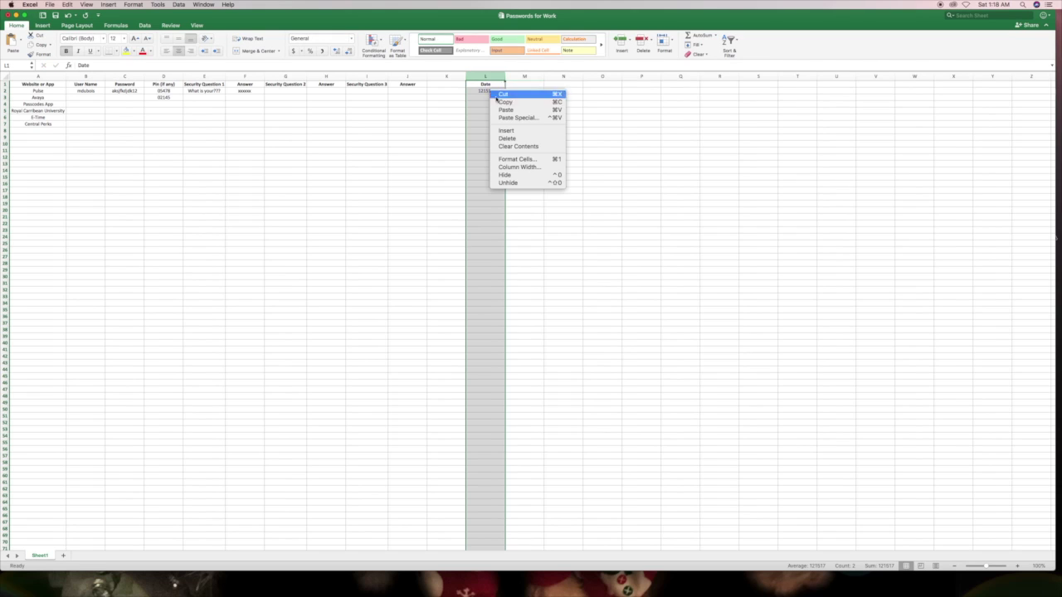
pyautogui.click(510, 160)
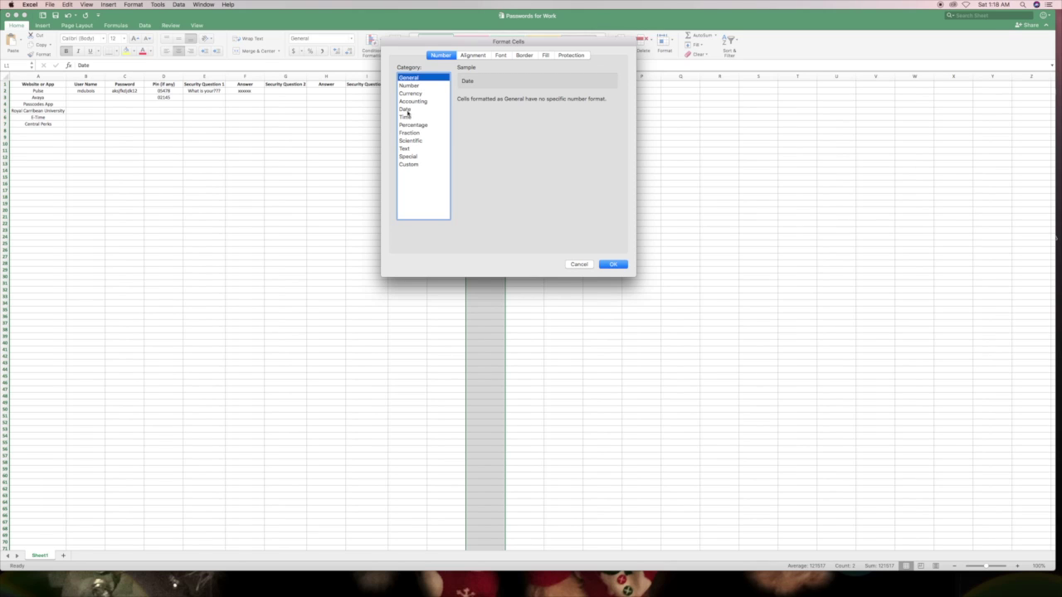
pyautogui.click(406, 110)
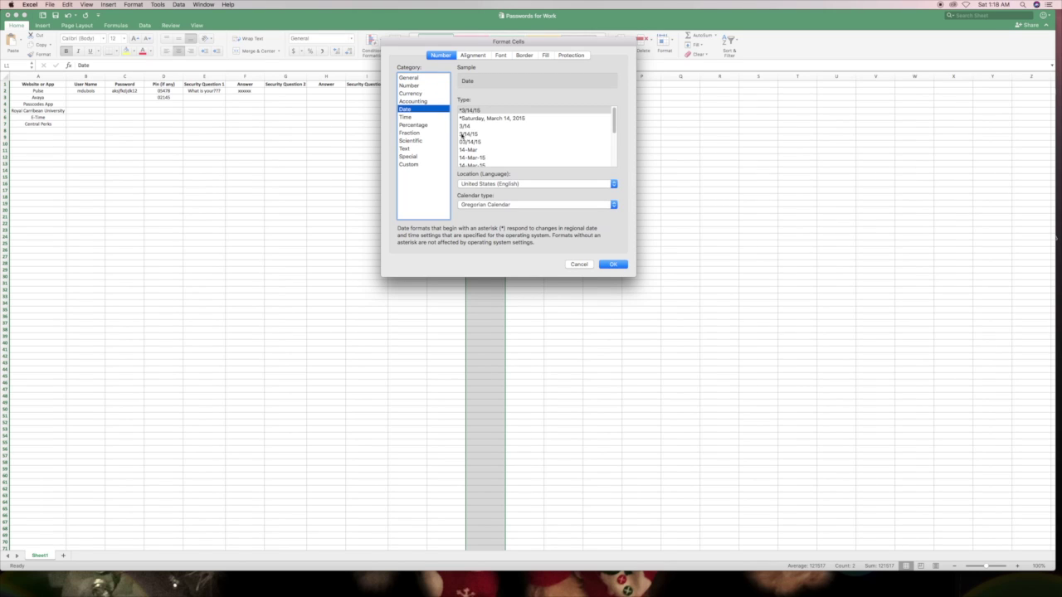
pyautogui.click(469, 135)
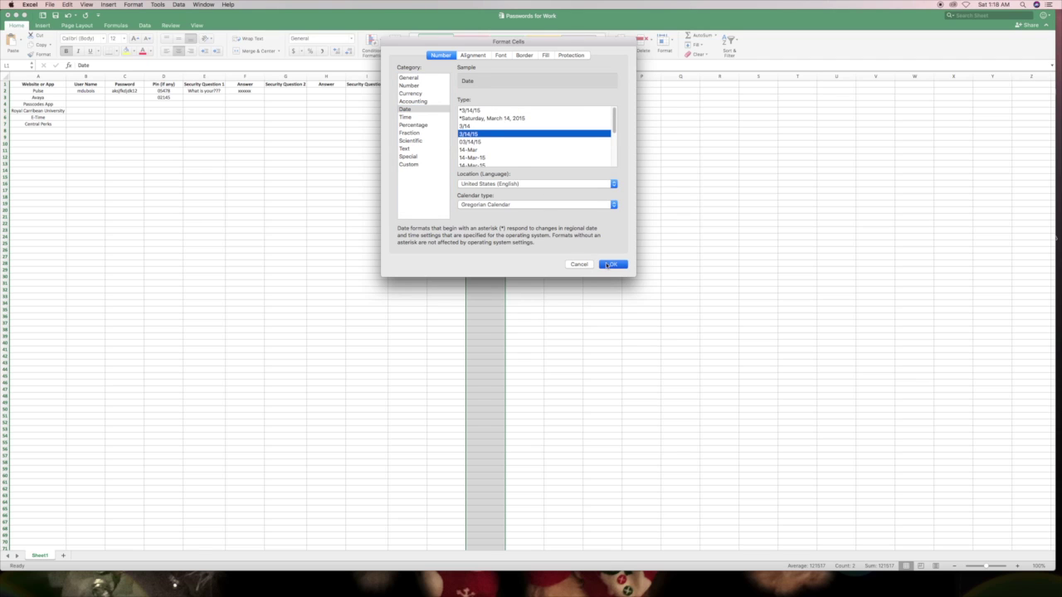
pyautogui.click(607, 264)
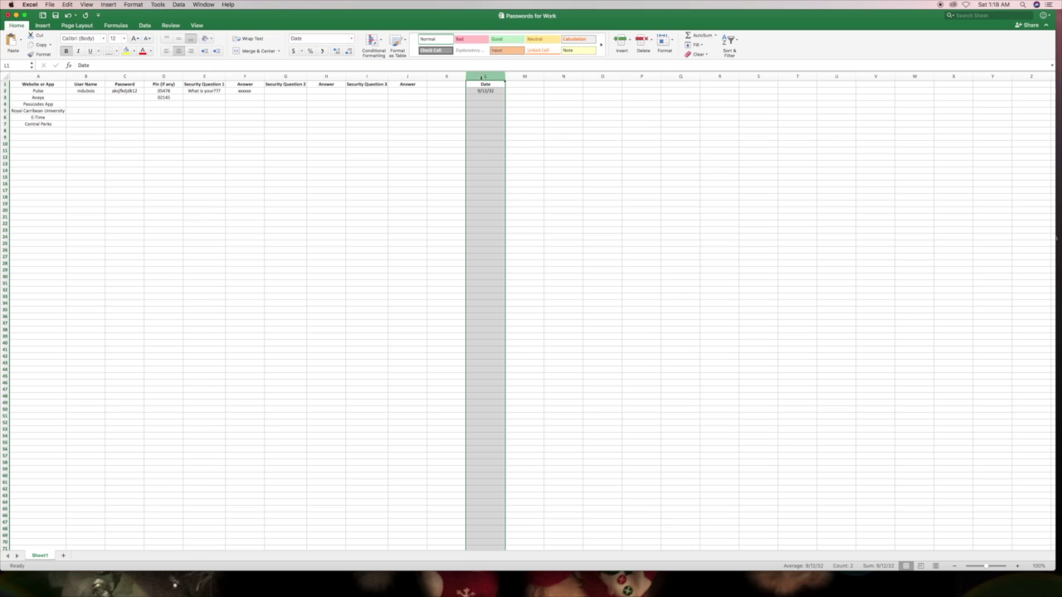
# - Change column L's date format to the 14-Mar-15 type
pyautogui.rightClick(482, 77)
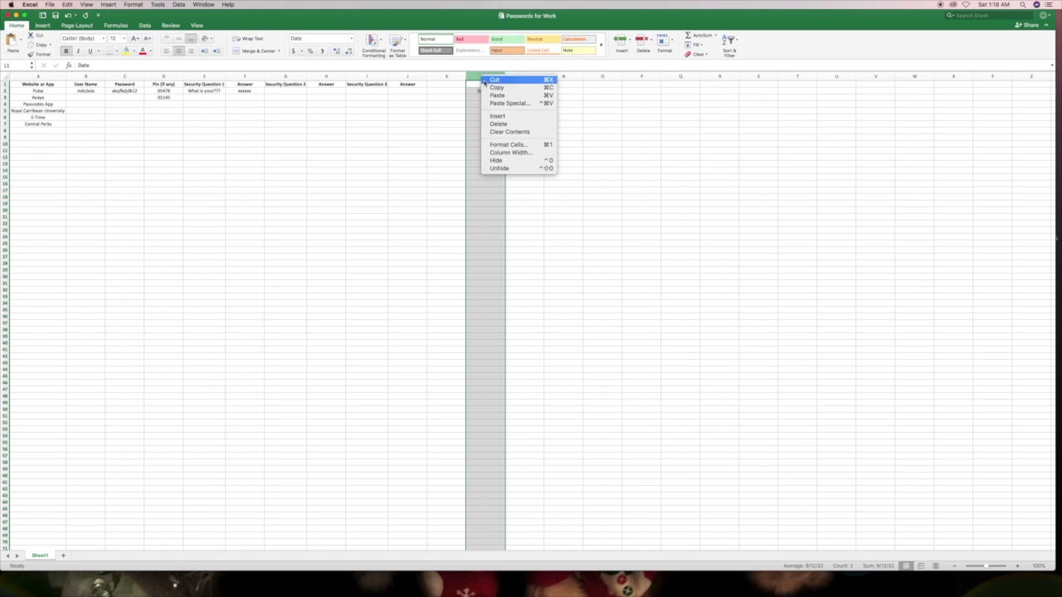
pyautogui.click(502, 146)
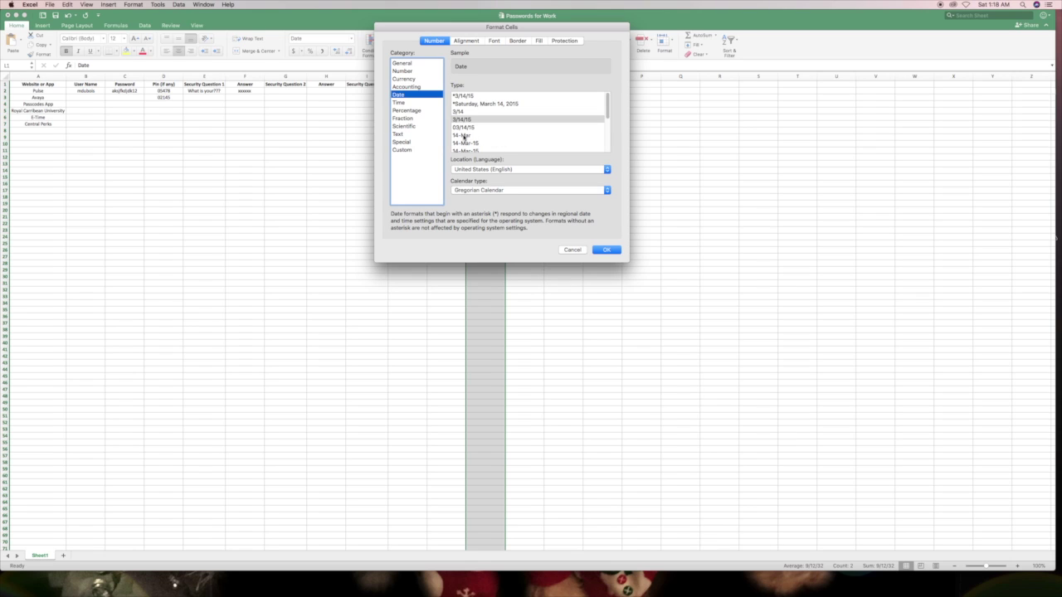
pyautogui.click(465, 144)
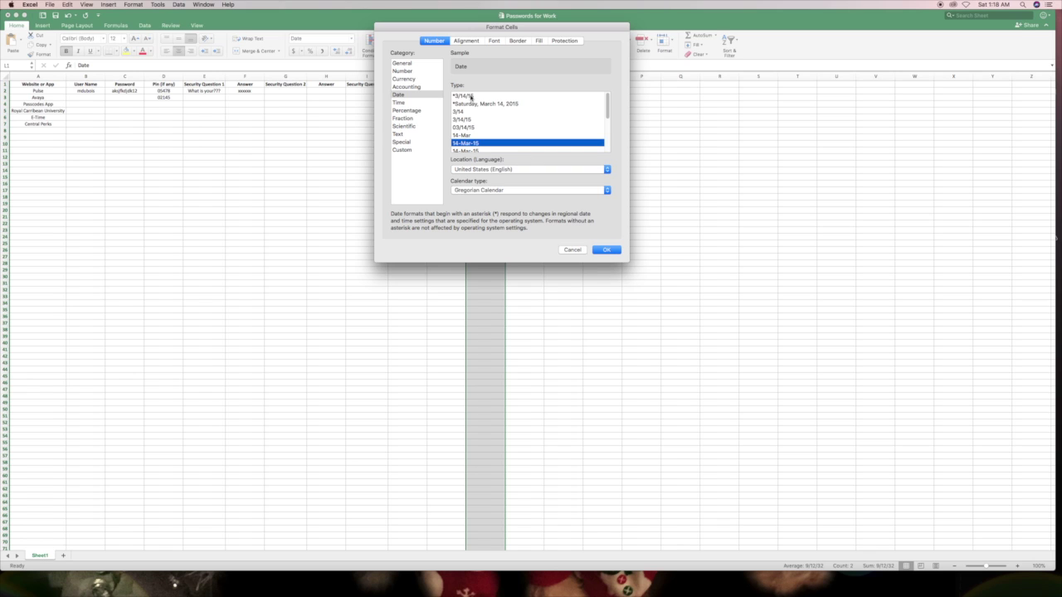
pyautogui.click(606, 250)
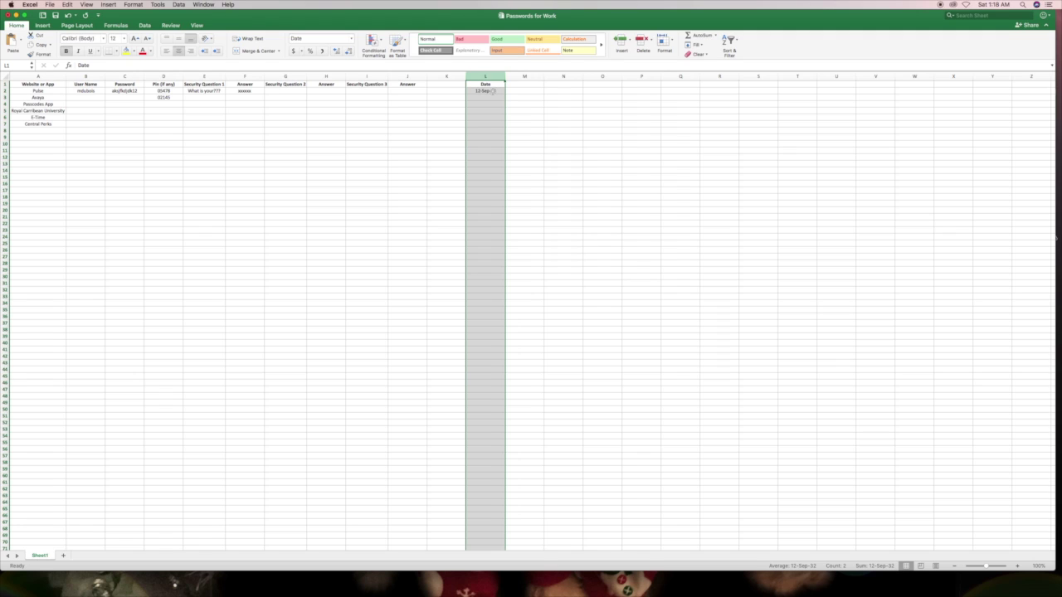
# - Re-enter the value in L2 and reselect the Date column
pyautogui.click(493, 91)
pyautogui.write('0')
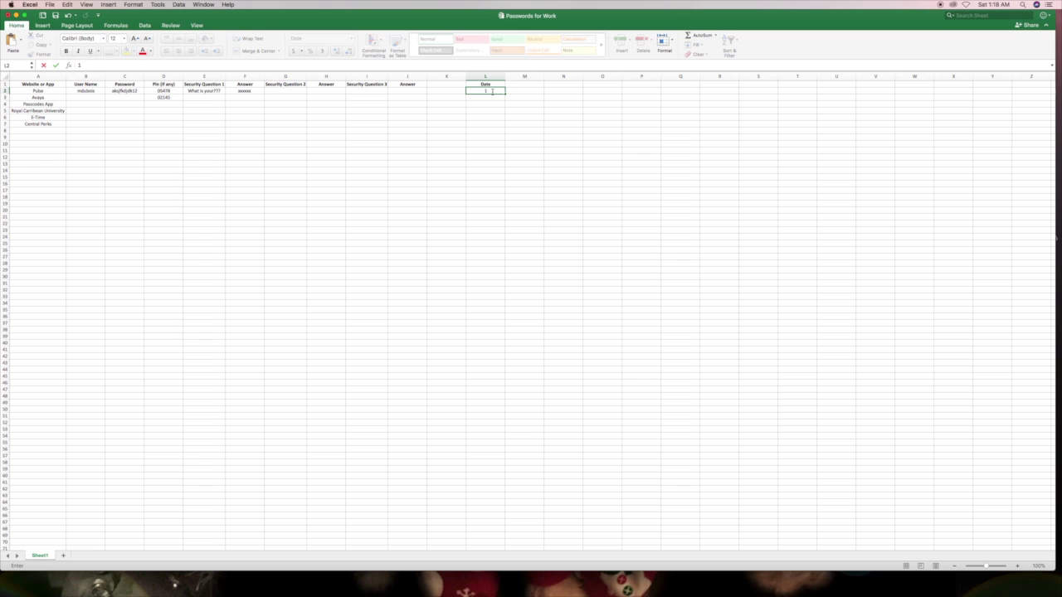
pyautogui.press('Return')
pyautogui.click(474, 90)
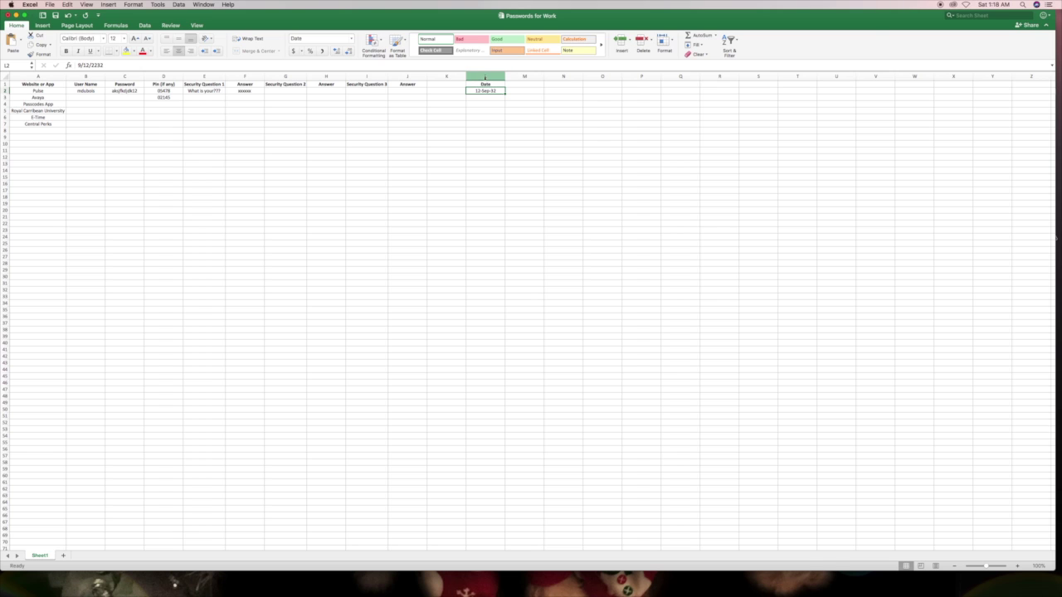
pyautogui.click(485, 76)
# - Format column L as 03/14/15 dates, then enter 12151 in L2 and confirm L3
pyautogui.rightClick(487, 77)
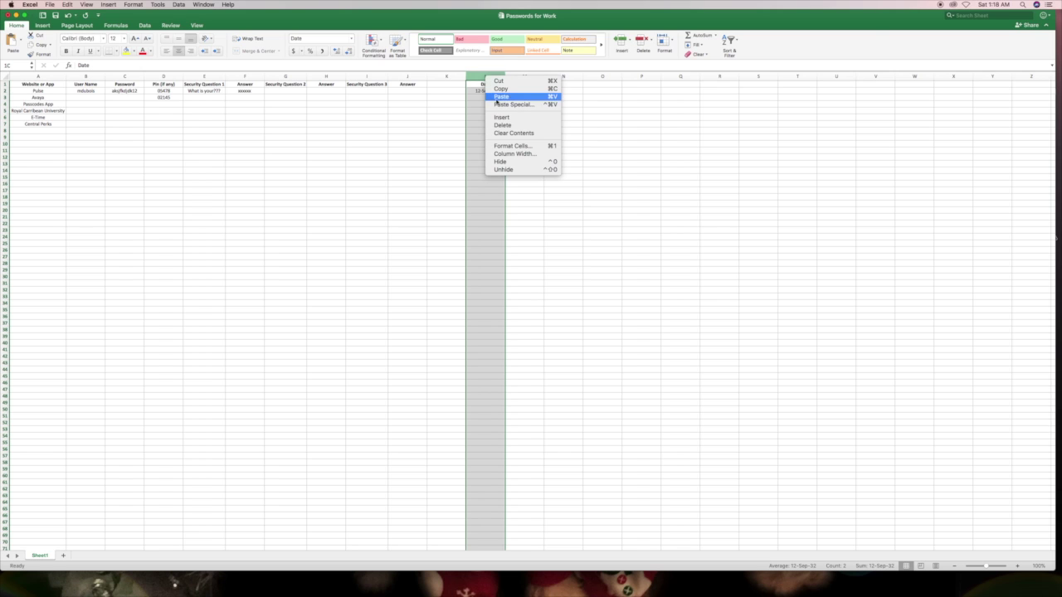
pyautogui.click(504, 146)
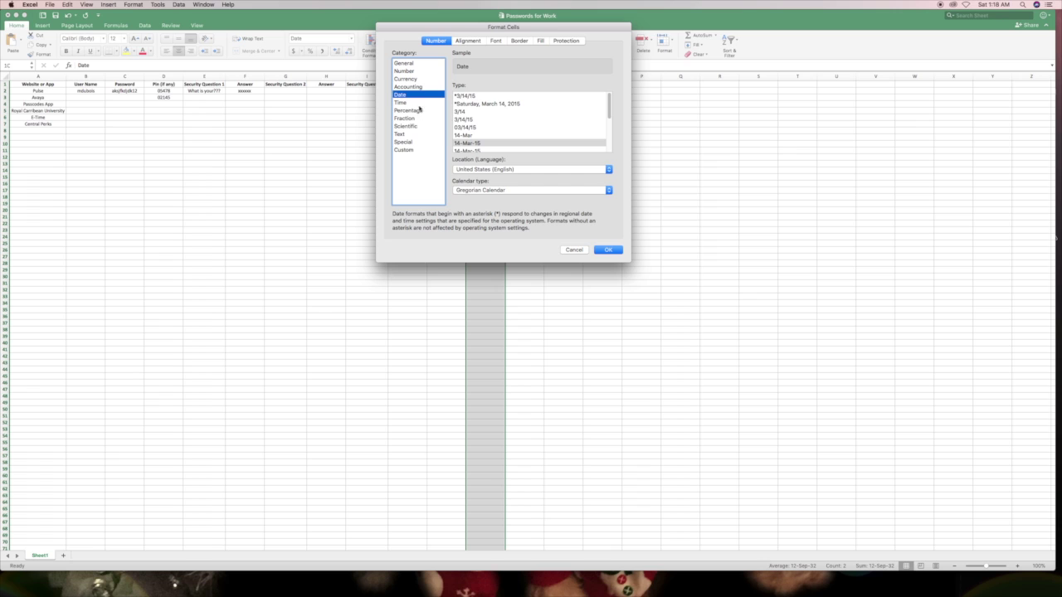
pyautogui.click(465, 127)
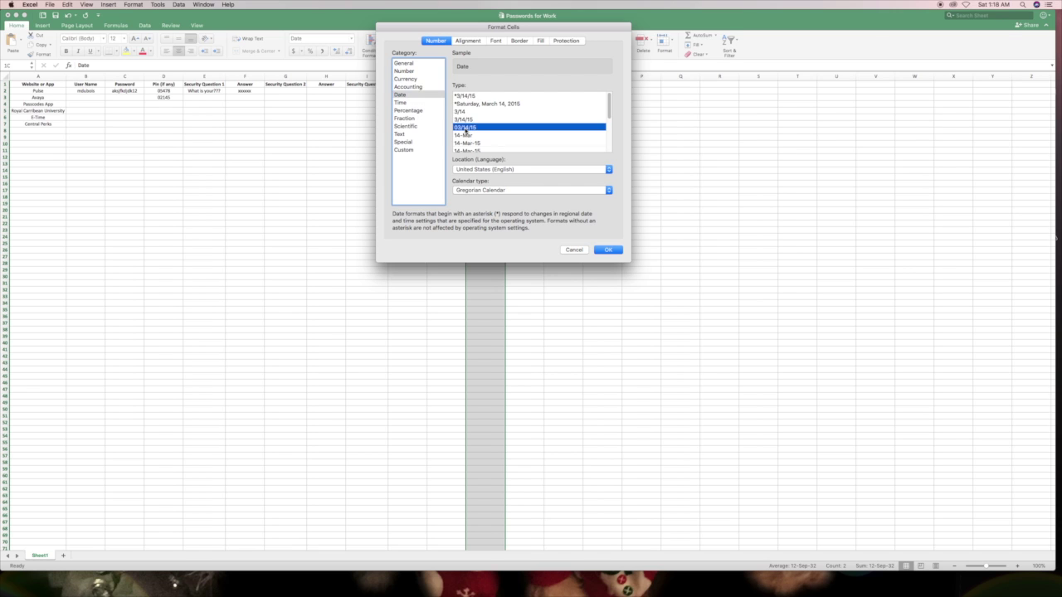
pyautogui.click(599, 251)
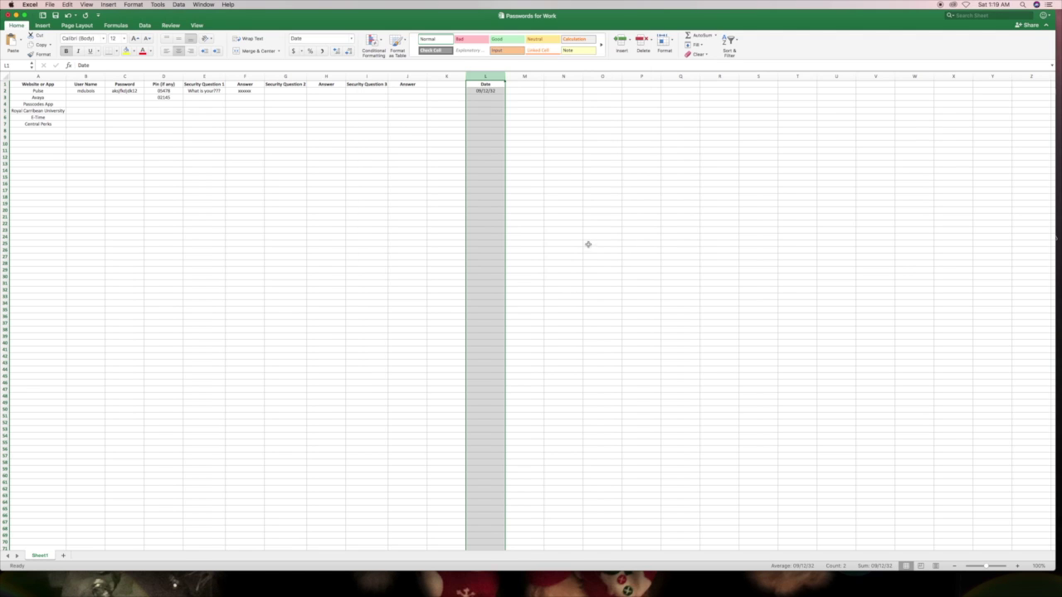
pyautogui.click(490, 90)
pyautogui.write('1')
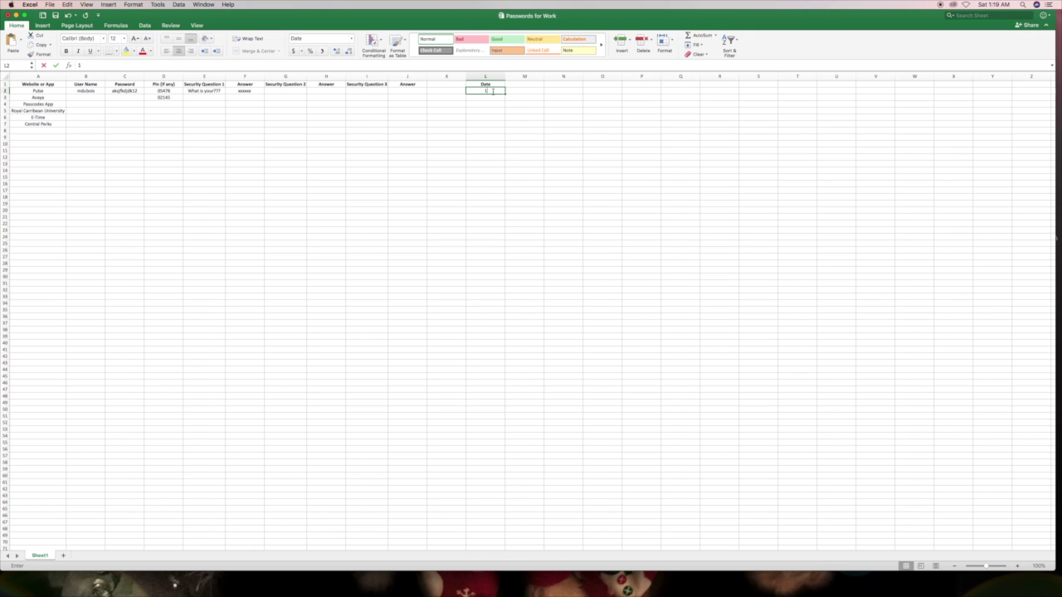
pyautogui.write('2151')
pyautogui.press('Return')
pyautogui.write('12151')
pyautogui.press('Return')
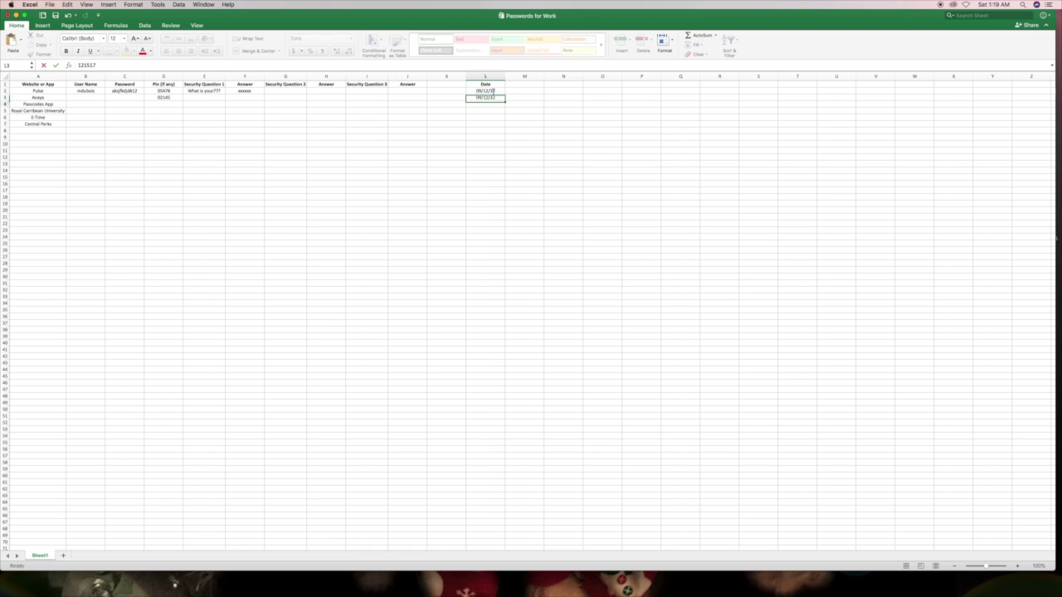
# - Reset column L to the General number format
pyautogui.click(495, 78)
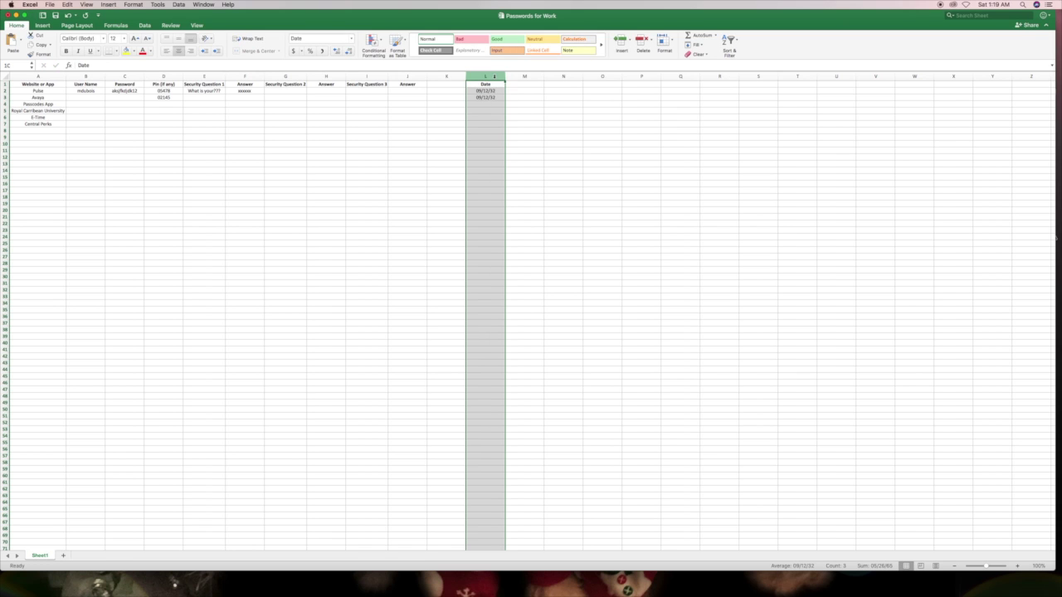
pyautogui.rightClick(495, 78)
pyautogui.click(516, 147)
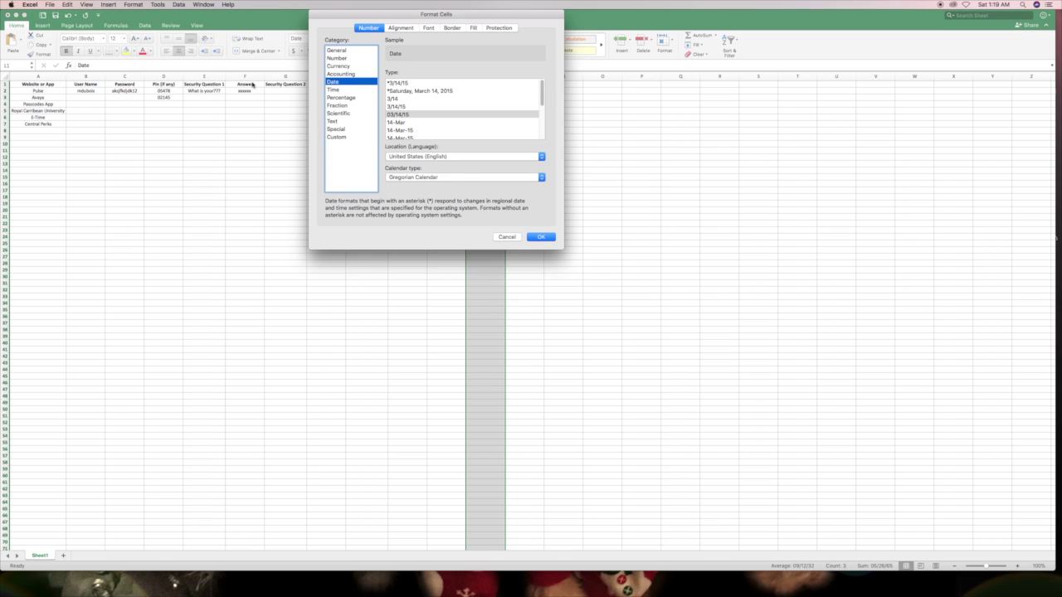
pyautogui.click(331, 51)
pyautogui.click(540, 238)
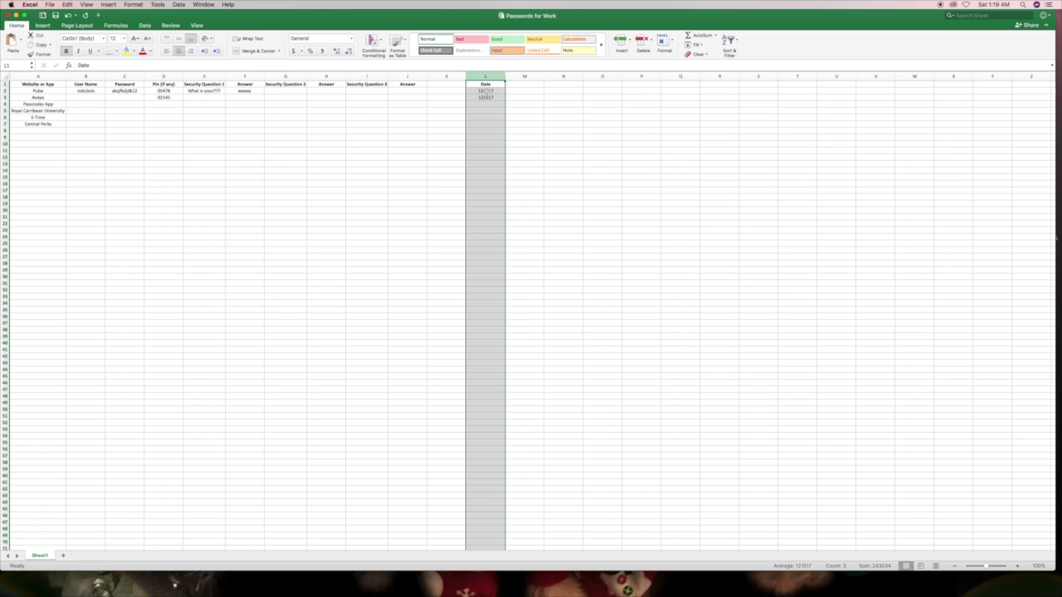
# - Format cell L2 alone with the zero-padded 03/14/15 date type
pyautogui.click(485, 92)
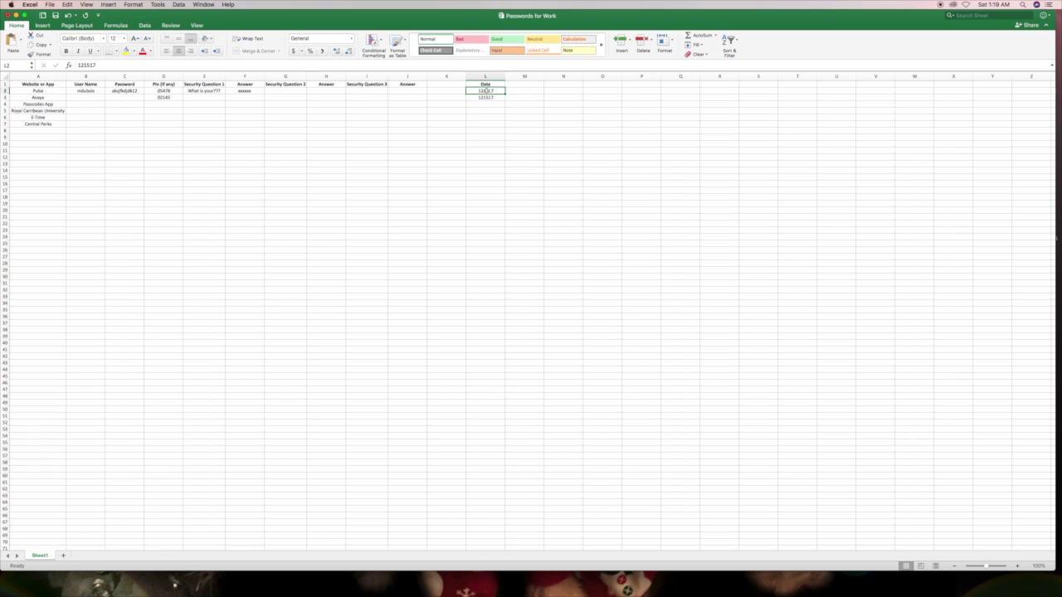
pyautogui.rightClick(486, 91)
pyautogui.click(510, 223)
pyautogui.click(426, 171)
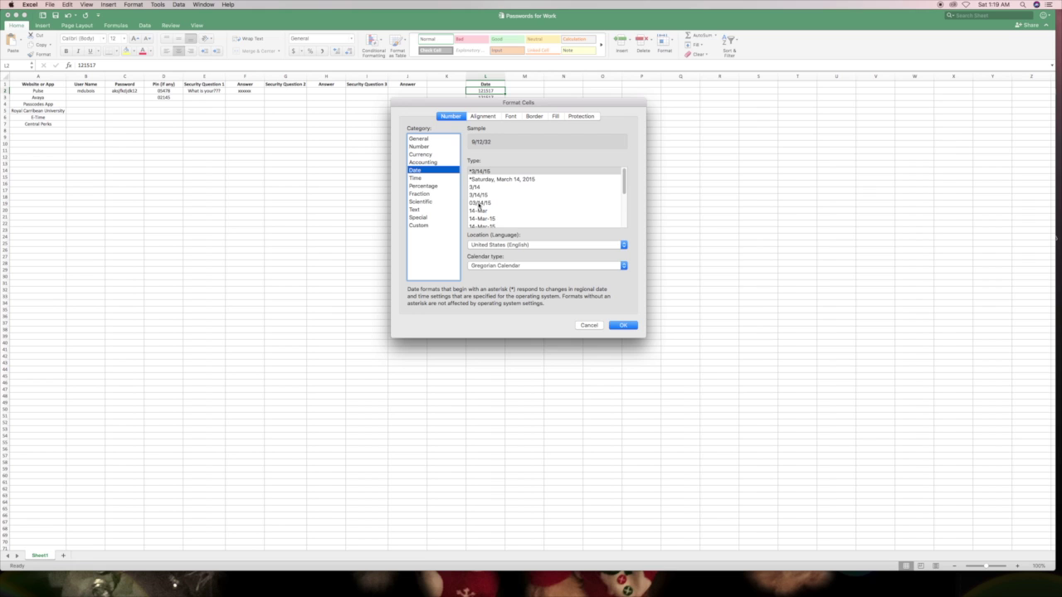
pyautogui.click(479, 204)
pyautogui.click(622, 325)
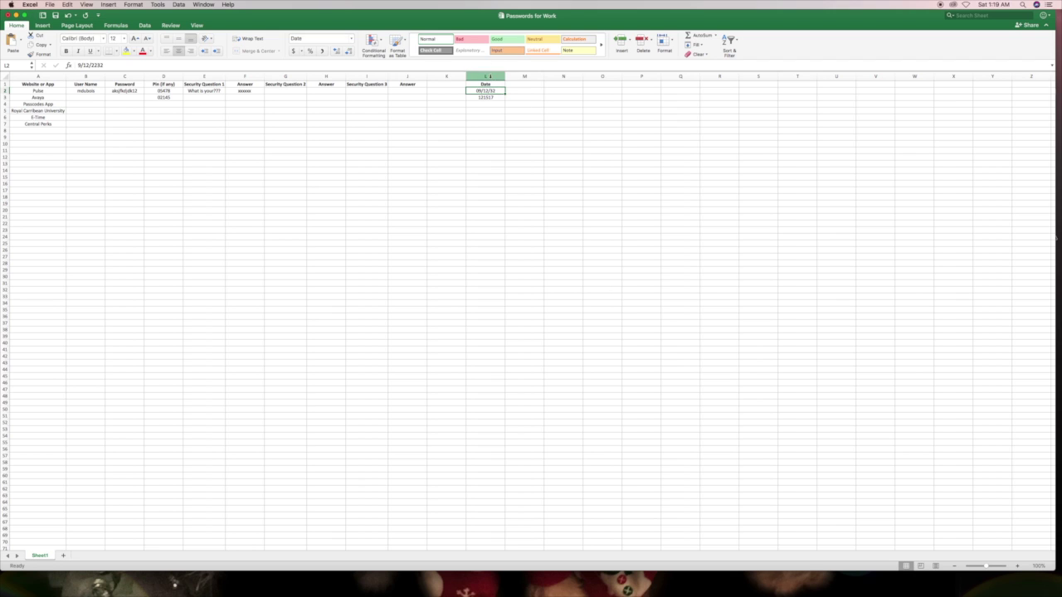
# - Delete column L with its Date heading and 121517 entries, then save Passwords for Work
pyautogui.rightClick(490, 77)
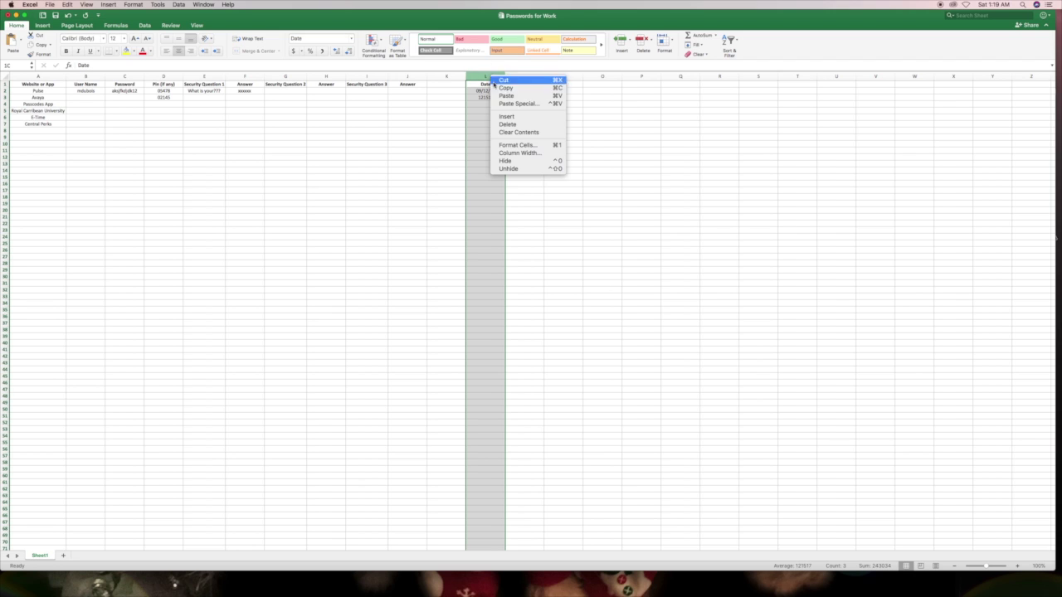
pyautogui.click(514, 124)
pyautogui.click(463, 118)
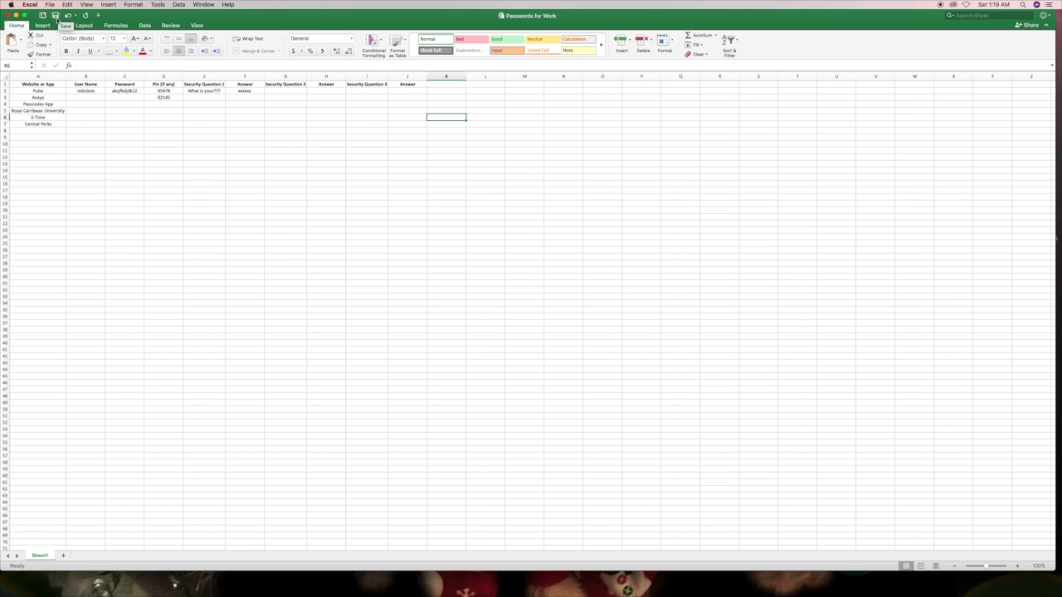
pyautogui.click(56, 16)
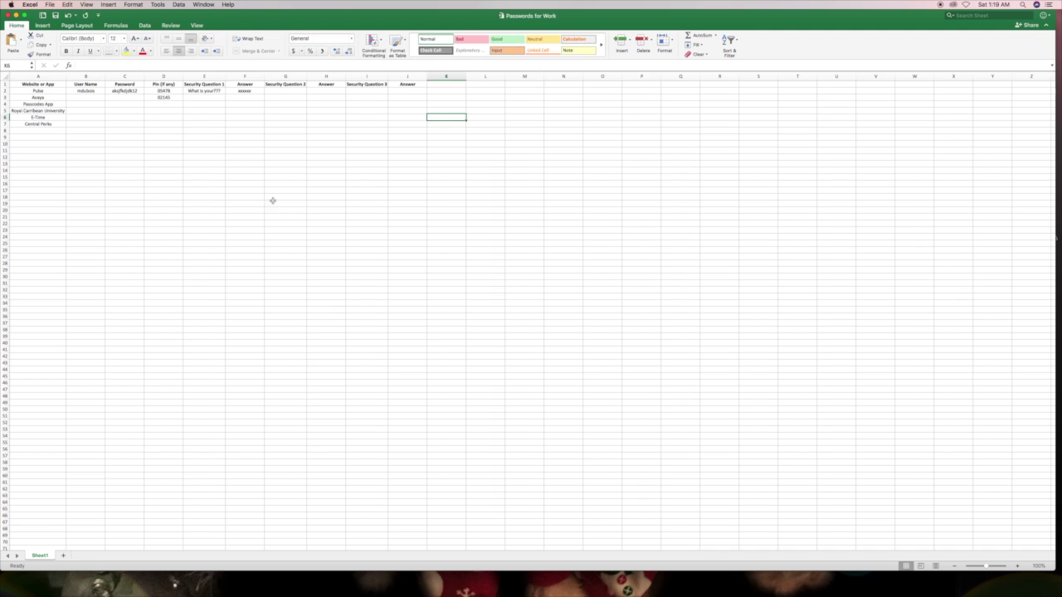